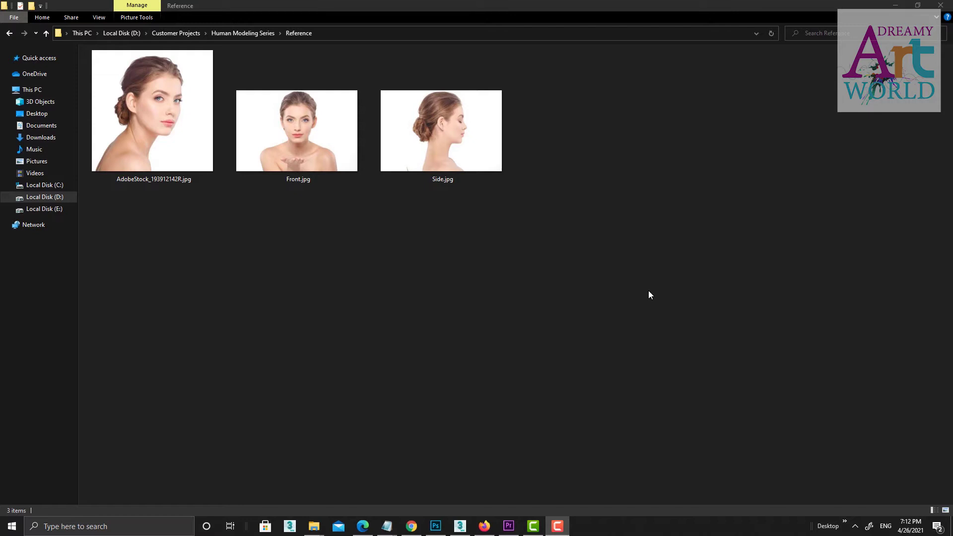
In the Reference folder, select AdobeStock_193912142R.jpg
left_click(258, 279)
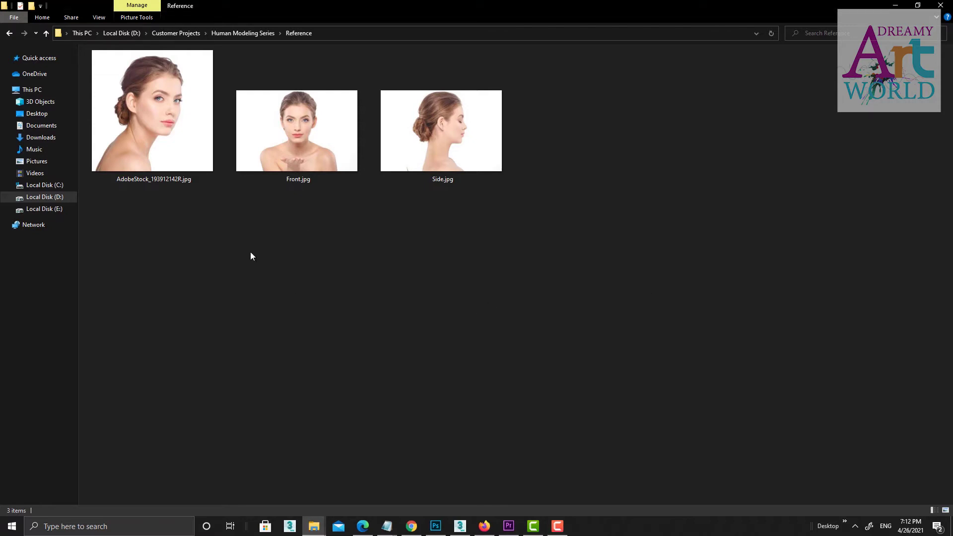
left_click(188, 129)
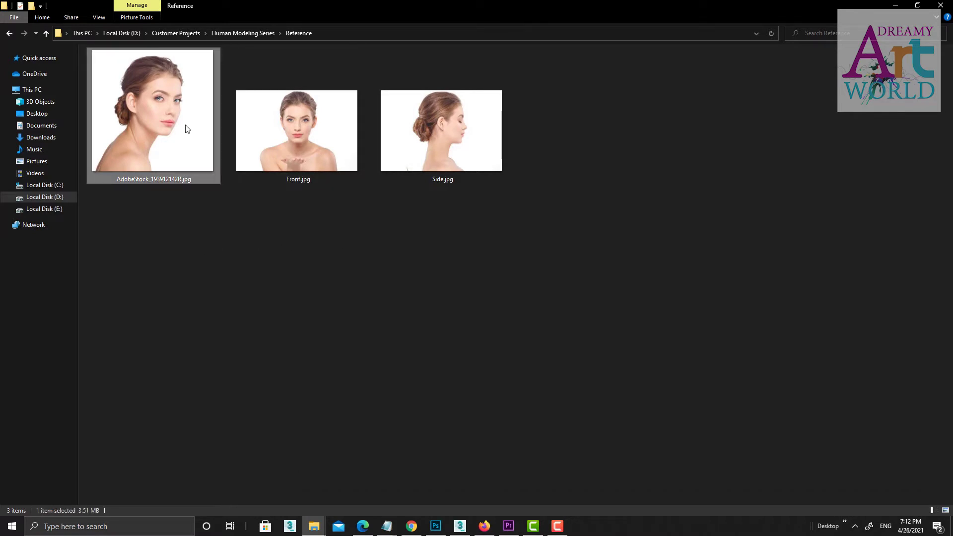
Open AdobeStock_193912142R.jpg in ACDSee Quick View and zoom in around the eyes and face
double_click(188, 128)
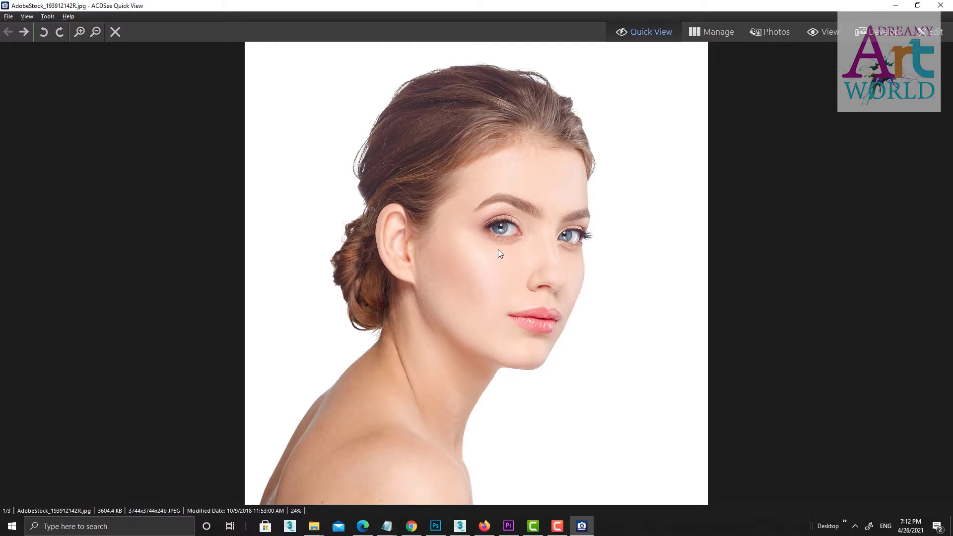
scroll(501, 249, "up", 5)
left_click_drag(502, 249, 246, 382)
left_click_drag(697, 229, 507, 245)
left_click_drag(432, 115, 454, 281)
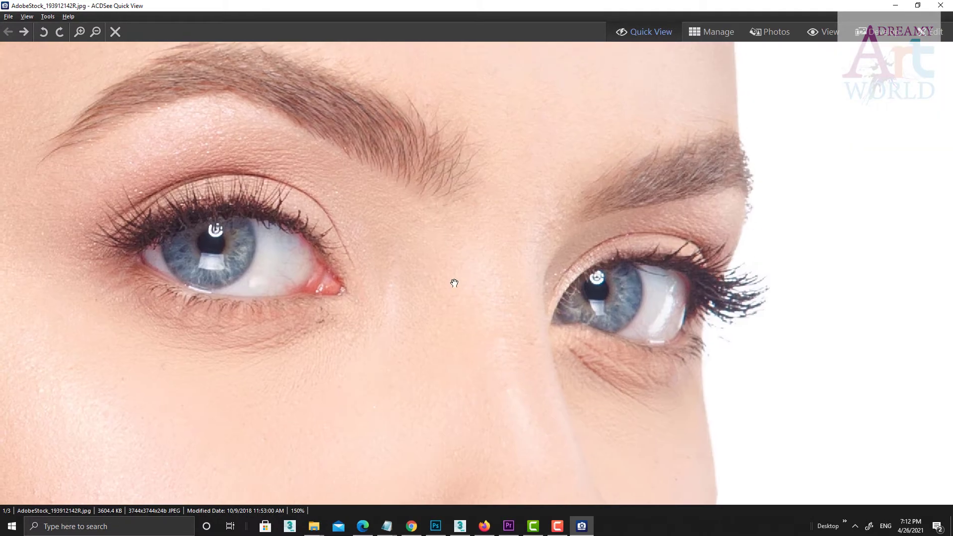
Zoom back out toward the lips, close the viewer, and select Front.jpg and Side.jpg
scroll(453, 281, "down", 3)
left_click_drag(431, 422, 495, 254)
left_click_drag(438, 208, 436, 288)
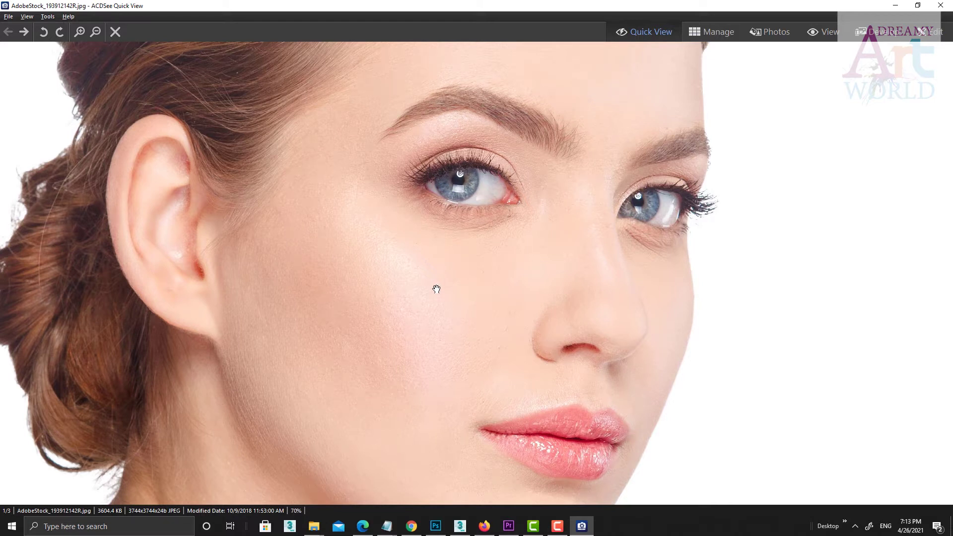
left_click(940, 5)
left_click_drag(678, 110, 317, 186)
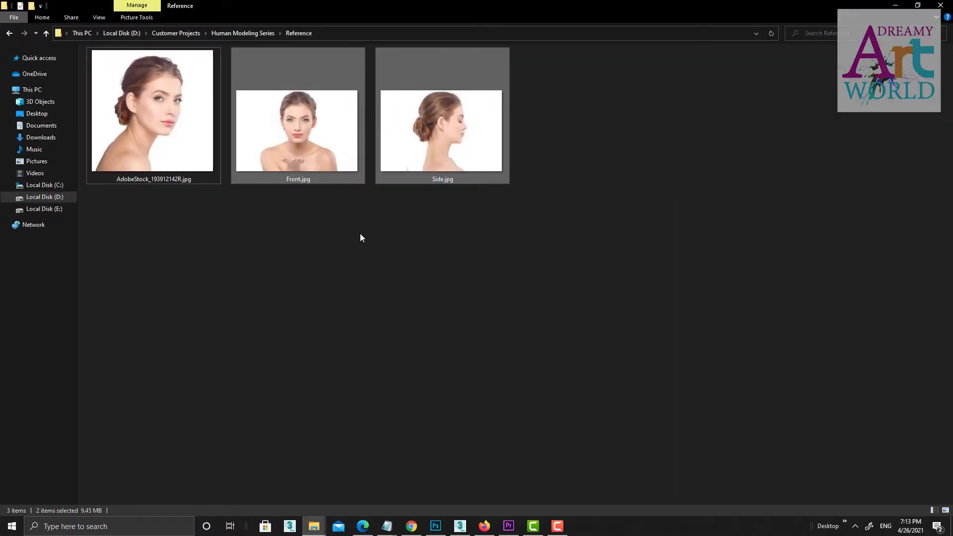
left_click_drag(362, 236, 513, 162)
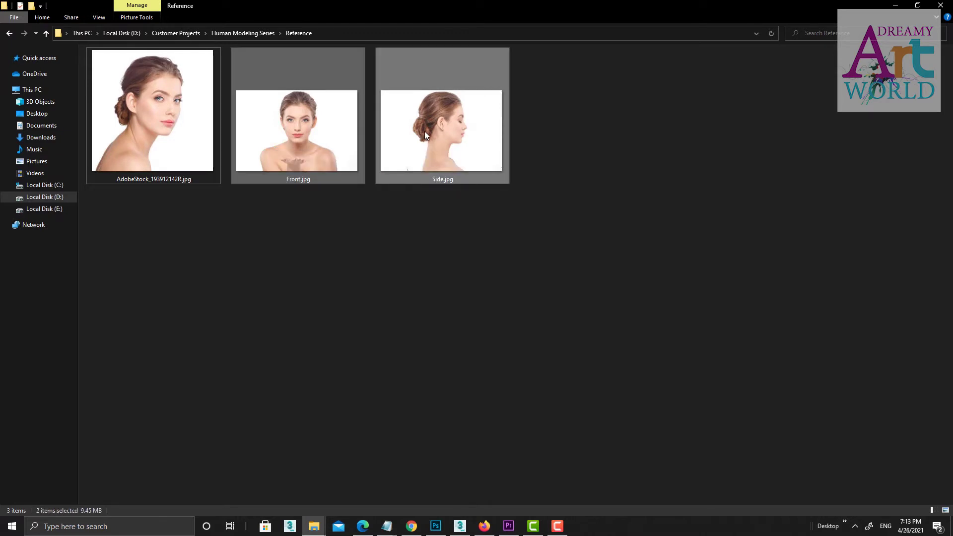
mouse_move(426, 135)
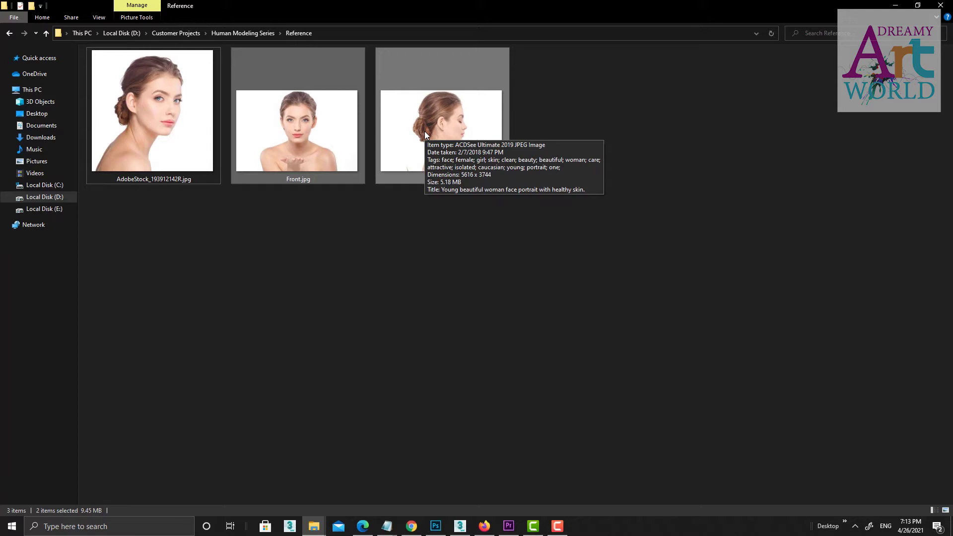
Preview Front.jpg in ACDSee, then drag Front.jpg and Side.jpg together into Photoshop
double_click(278, 142)
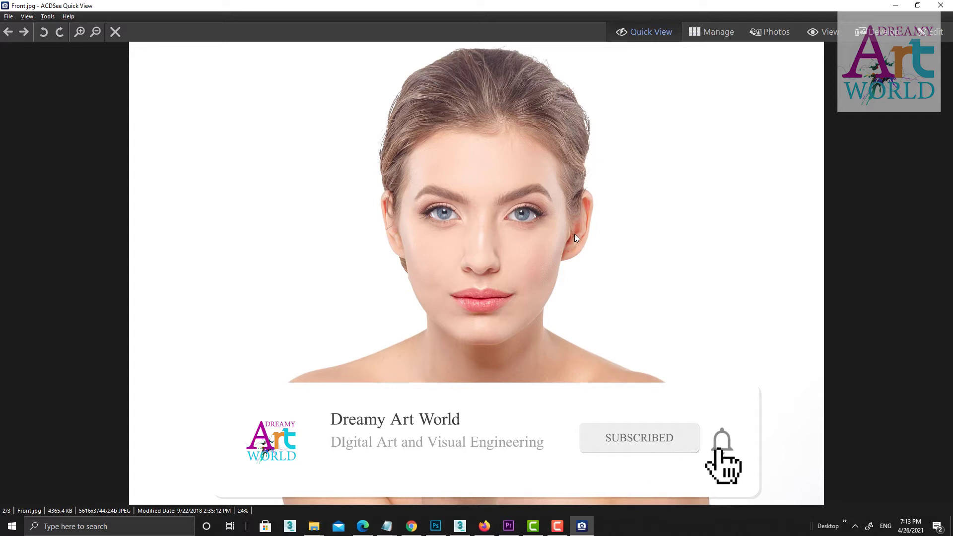
left_click(940, 5)
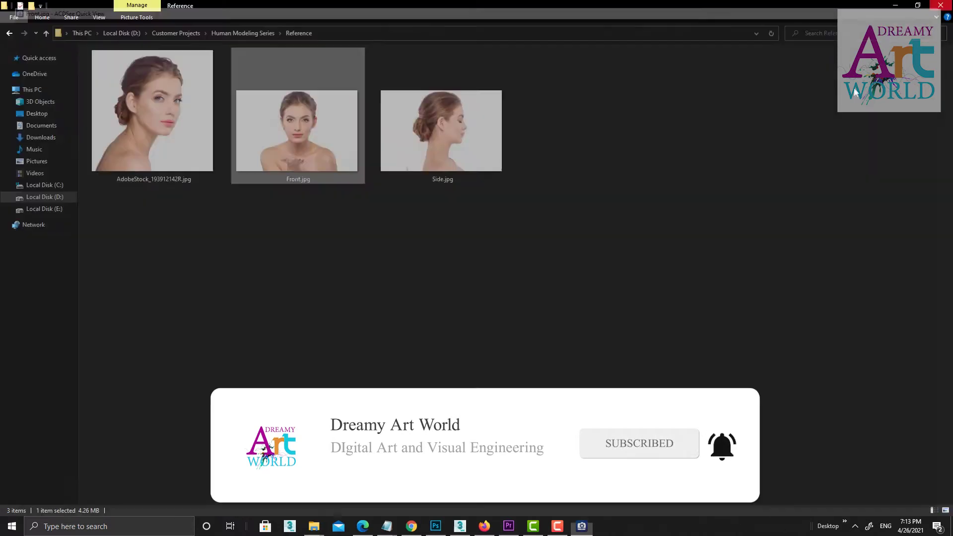
left_click_drag(313, 252, 442, 526)
left_click_drag(422, 153, 477, 117)
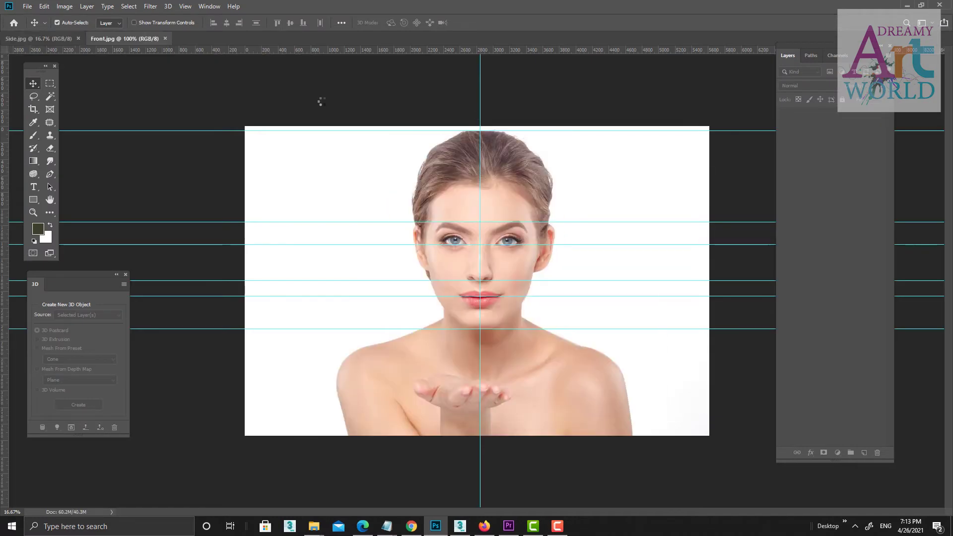
Float Front.jpg and remove all five horizontal guides from it
left_click_drag(153, 47, 188, 89)
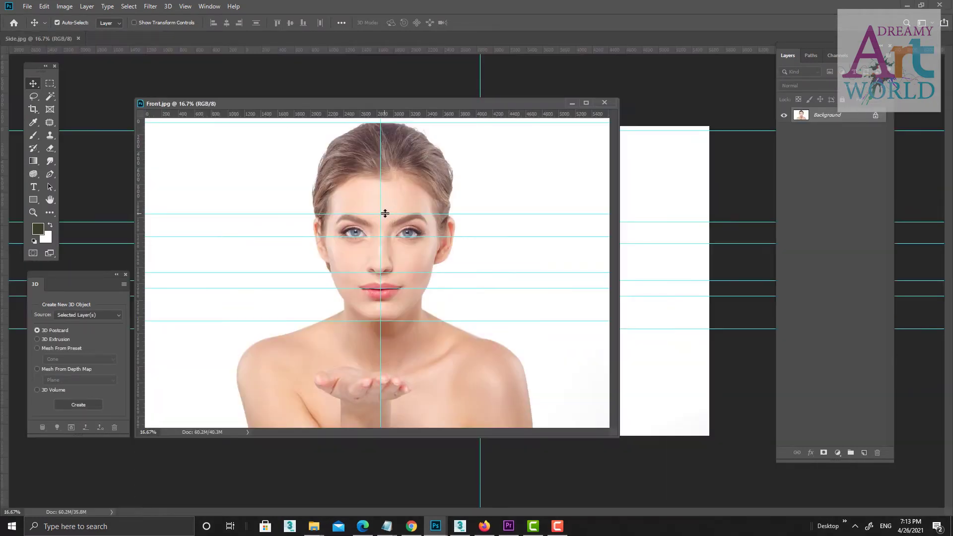
left_click_drag(386, 214, 447, 70)
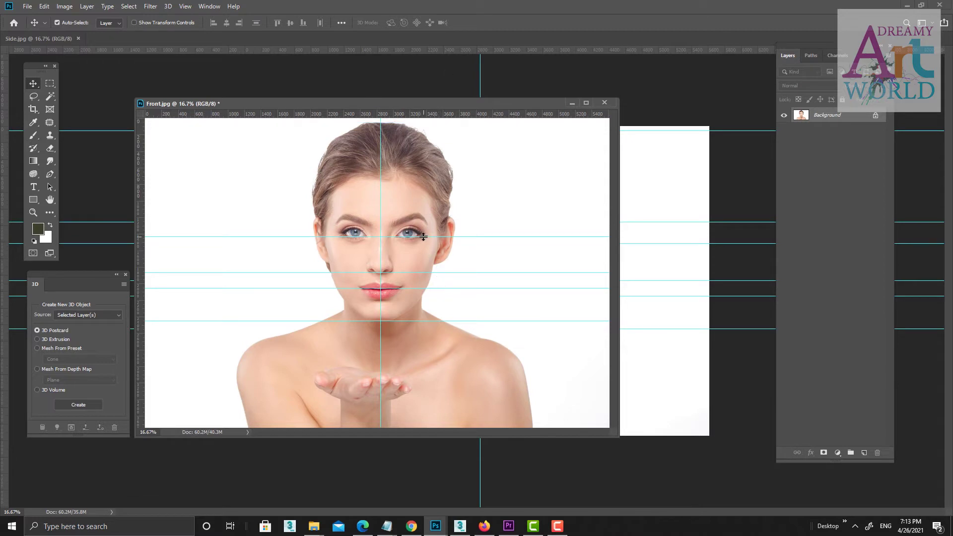
left_click_drag(423, 238, 520, 59)
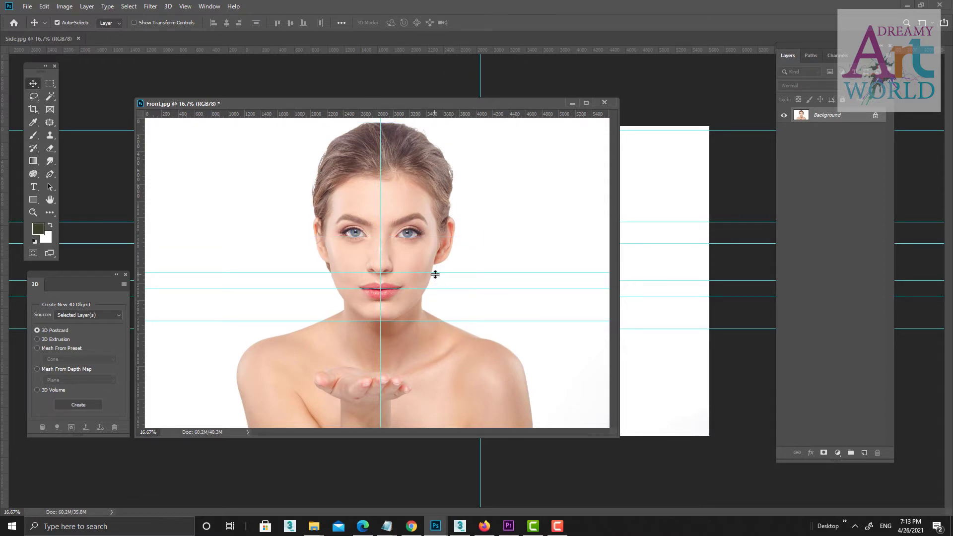
left_click_drag(437, 273, 496, 112)
left_click_drag(466, 288, 566, 102)
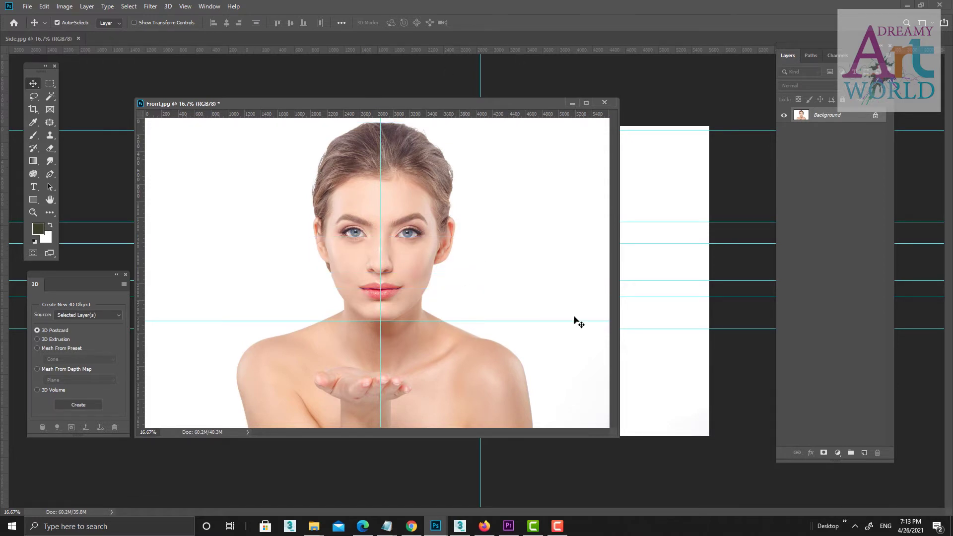
left_click_drag(502, 321, 508, 107)
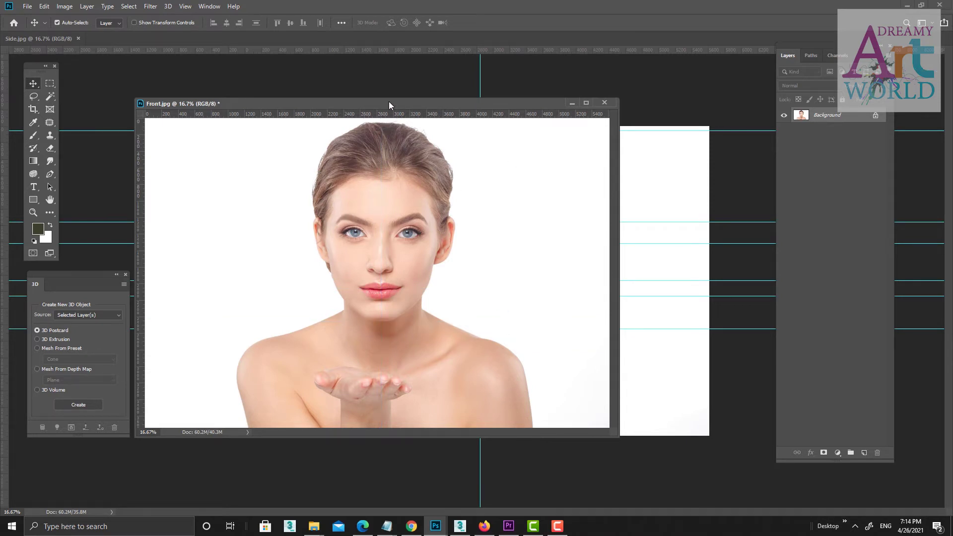
Remove every horizontal guide and the vertical centre guide from Side.jpg
left_click_drag(389, 101, 529, 386)
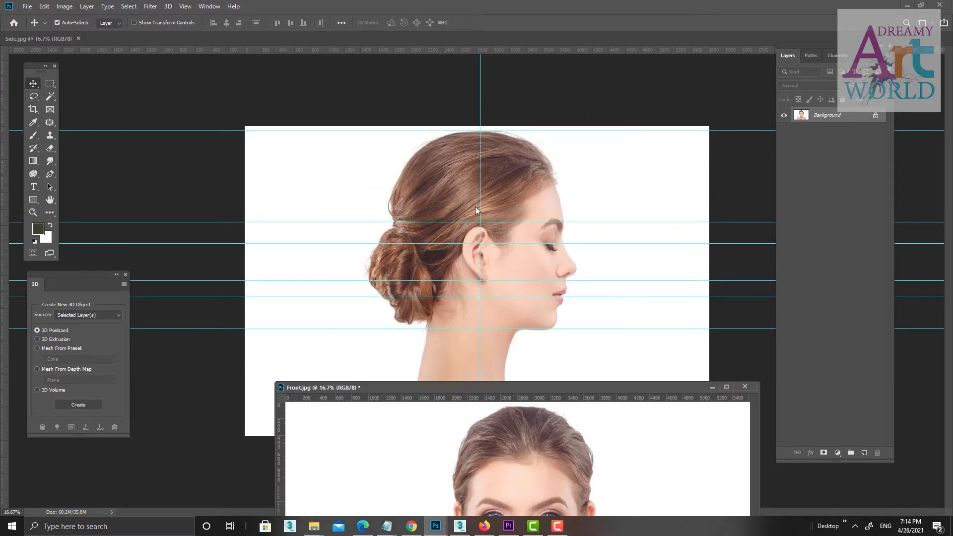
left_click(467, 130)
left_click_drag(466, 130, 646, 50)
left_click_drag(585, 222, 585, 50)
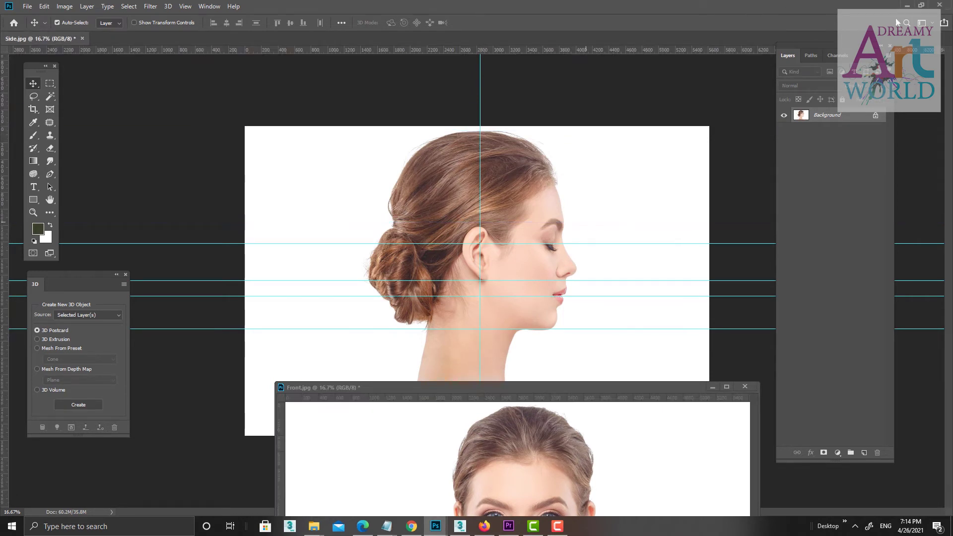
left_click_drag(565, 244, 566, 50)
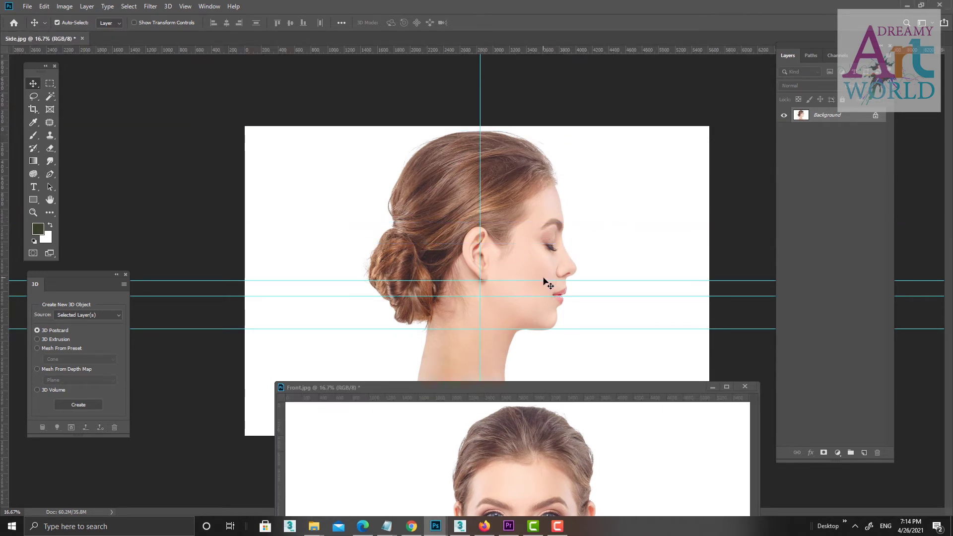
left_click_drag(549, 280, 579, 401)
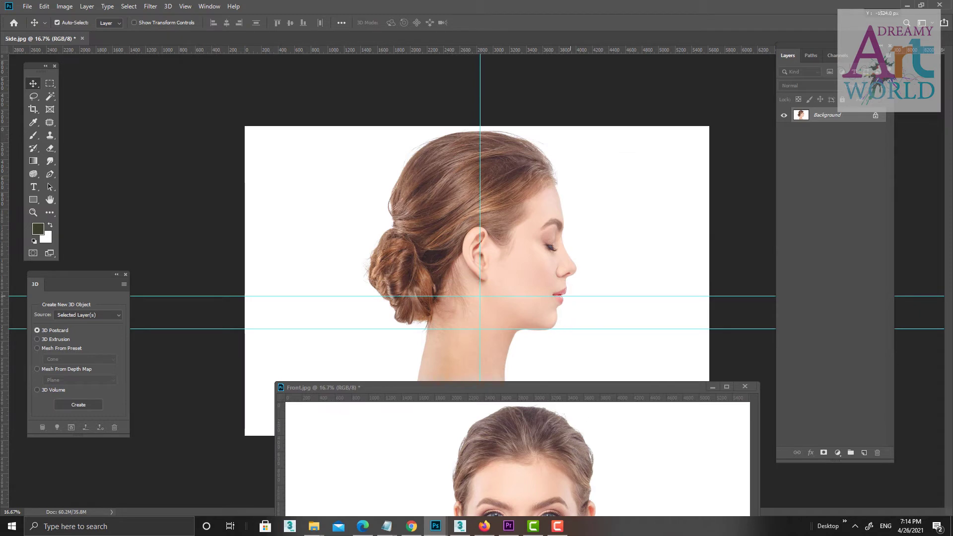
left_click_drag(571, 296, 745, 49)
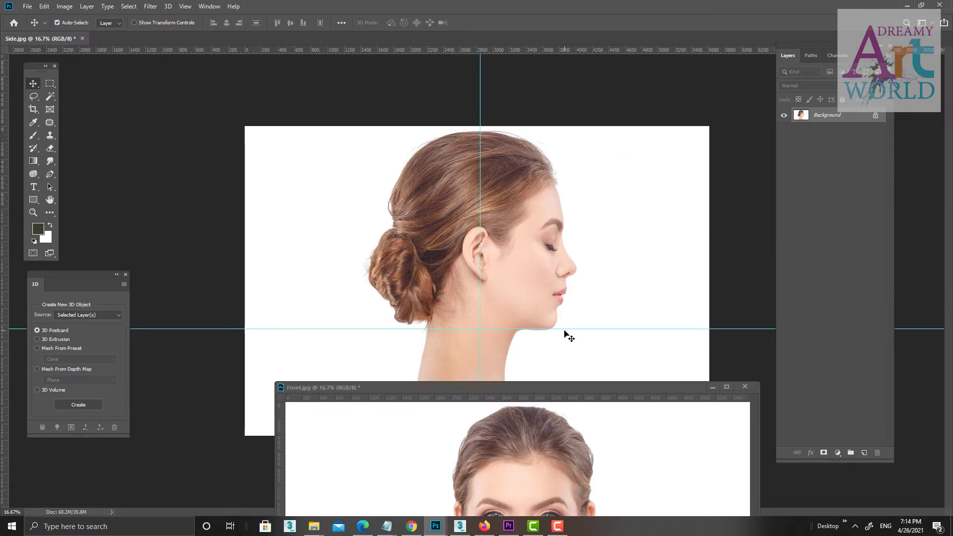
left_click_drag(516, 329, 476, 383)
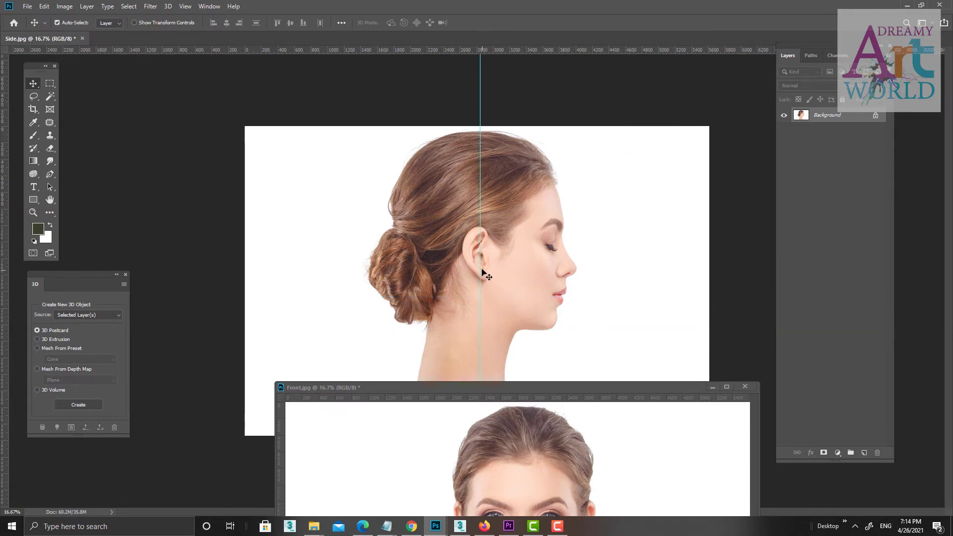
left_click_drag(480, 272, 602, 50)
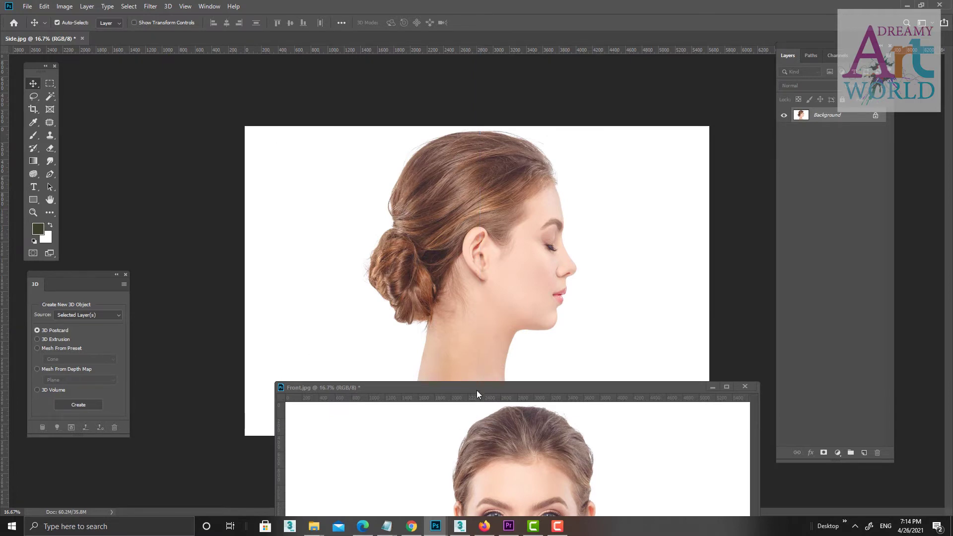
Float Side.jpg and drag the side photo into Front.jpg as a new layer
left_click_drag(479, 390, 489, 181)
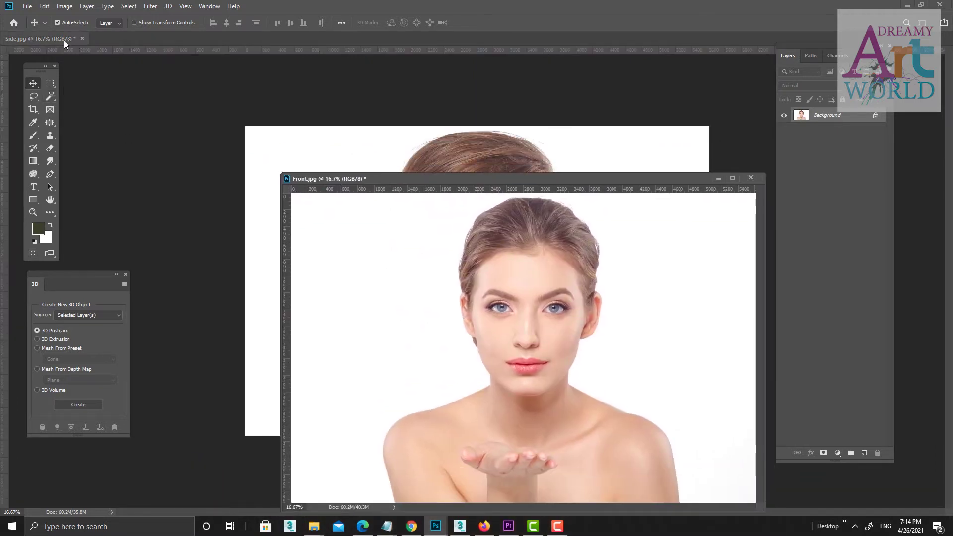
left_click_drag(63, 40, 335, 84)
left_click_drag(347, 159, 646, 273)
Close Side.jpg without saving, enlarge the Front.jpg window, and move Layer 1 120 px left
left_click(501, 76)
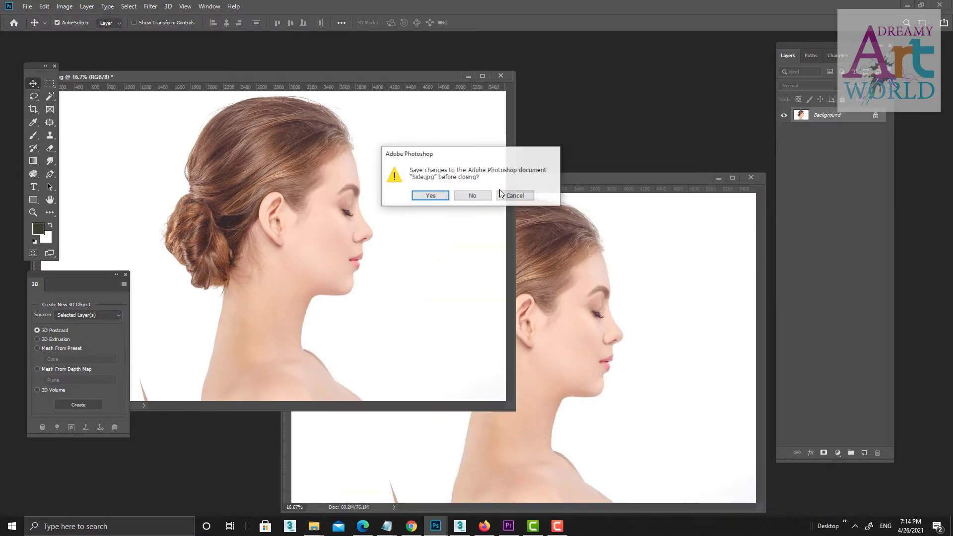
left_click(473, 198)
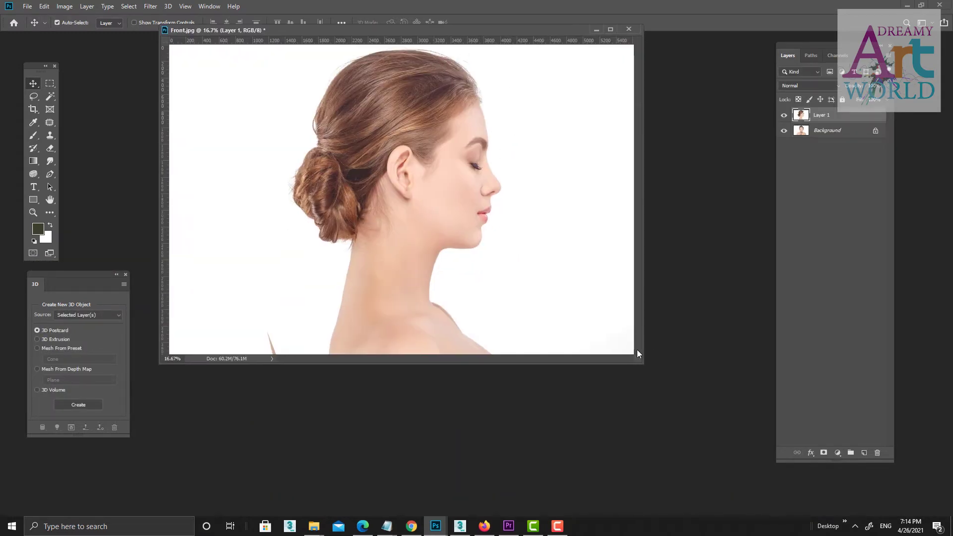
left_click_drag(643, 363, 676, 391)
left_click_drag(827, 534, 759, 517)
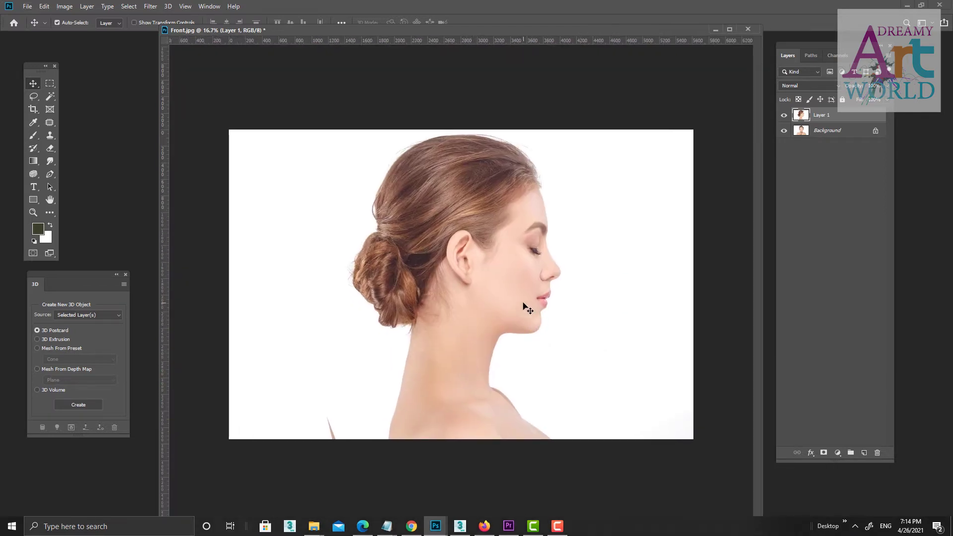
left_click_drag(481, 307, 389, 308)
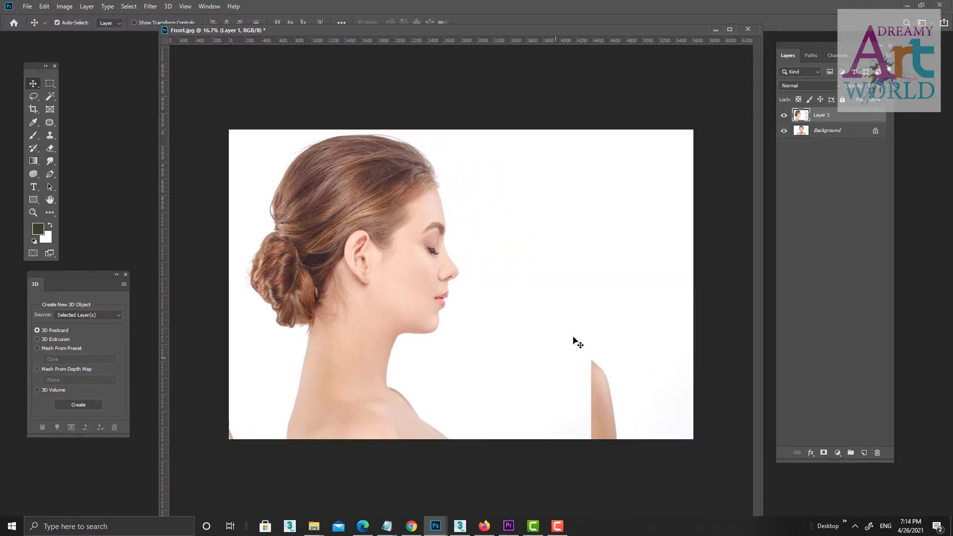
Delete the right part of the side-profile layer using a rectangular selection
key("m")
left_click_drag(665, 105, 464, 444)
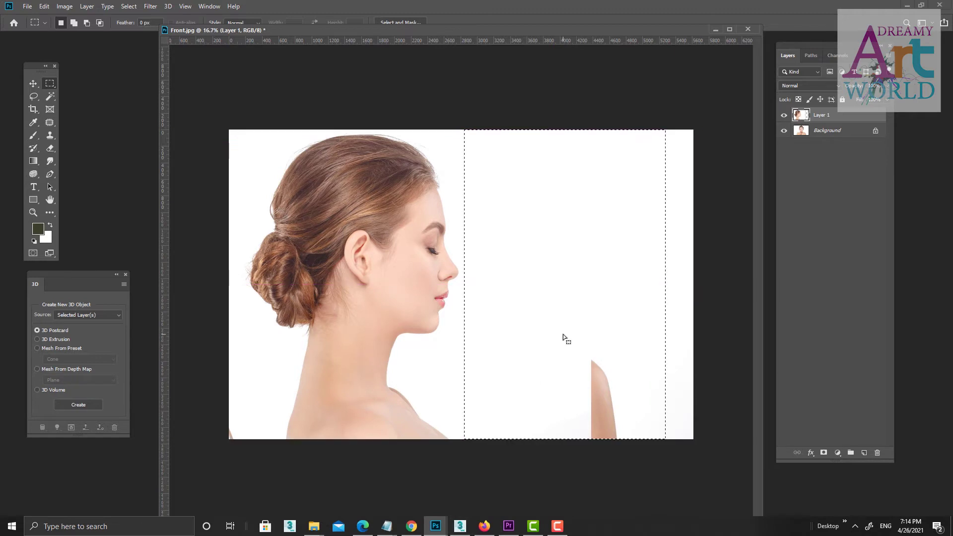
key("Delete")
key("ctrl+d")
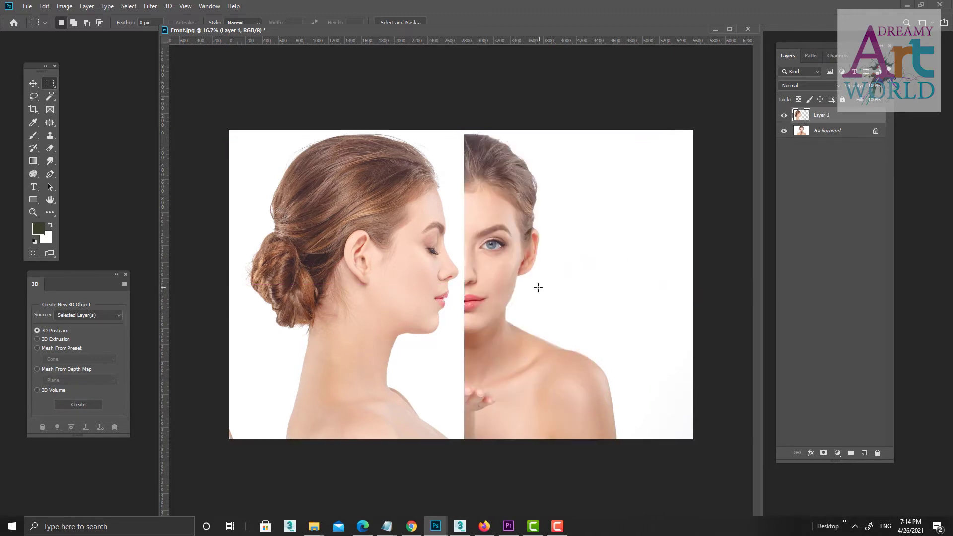
Convert the Background into Layer 0 and slide the front photo right to show the whole face
key("v")
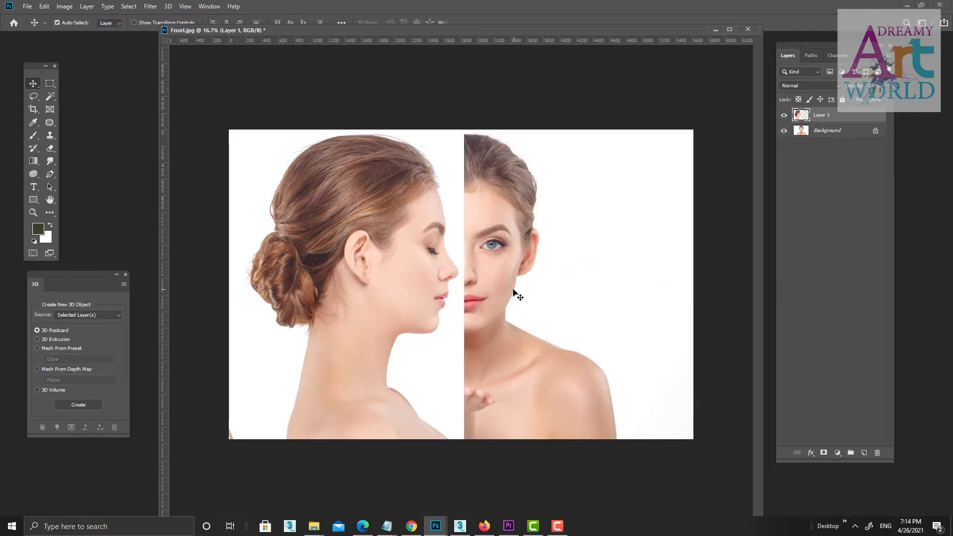
left_click_drag(517, 292, 578, 303)
double_click(850, 130)
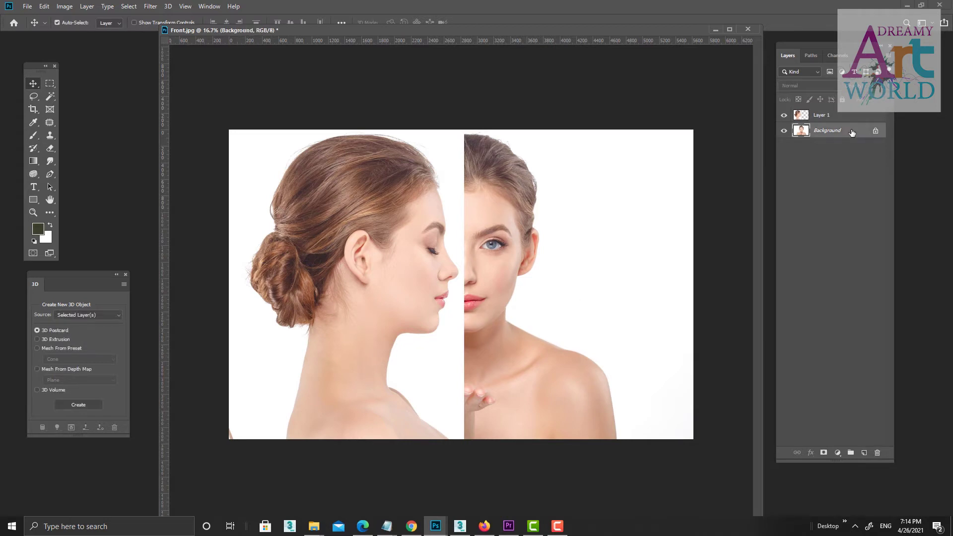
left_click(566, 156)
left_click_drag(558, 322, 628, 316)
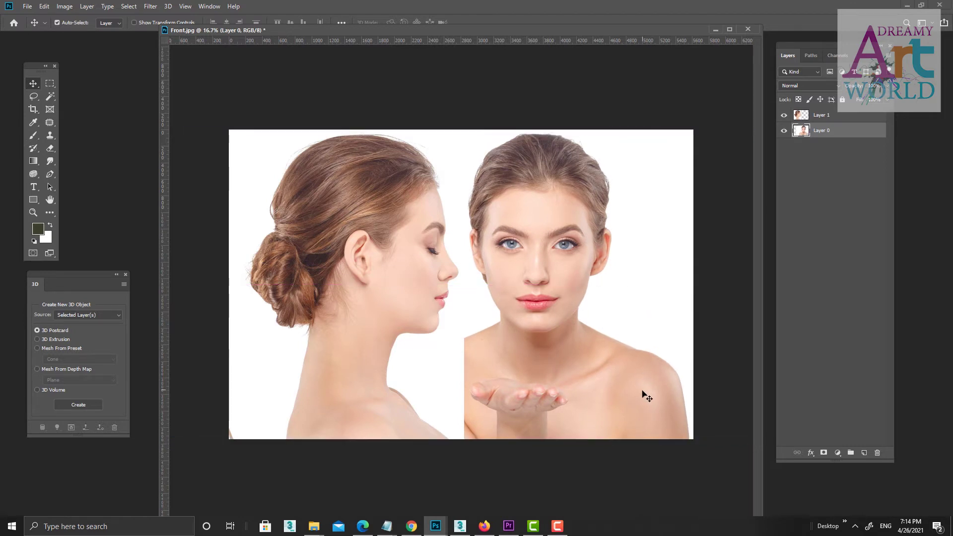
key("ctrl+0")
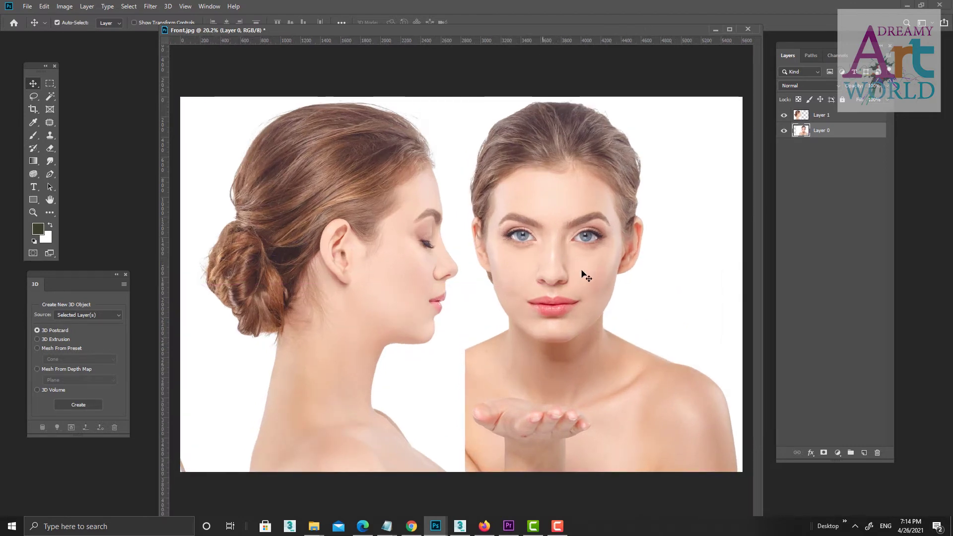
In full screen view, add a horizontal guide at the front face's chin line
key("f")
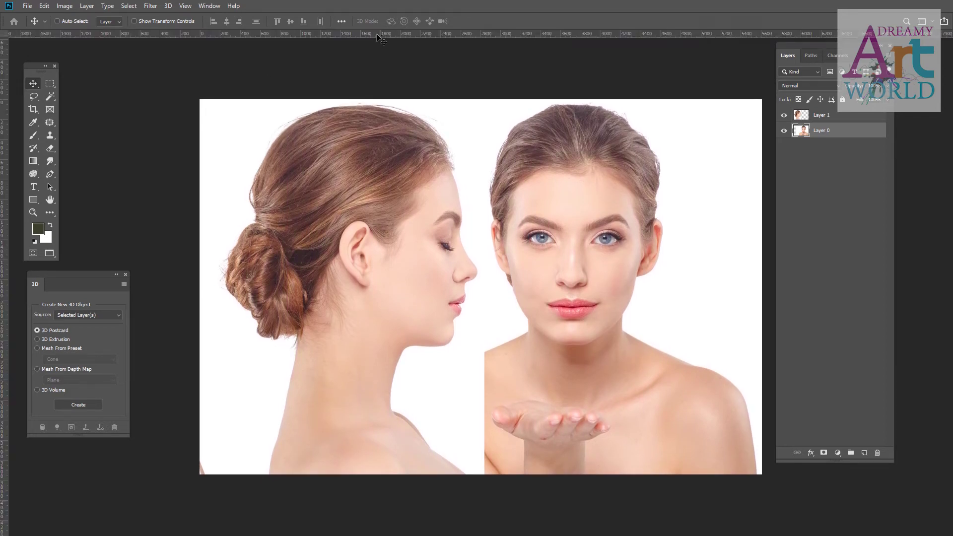
key("ctrl")
left_click_drag(385, 38, 493, 346)
scroll(583, 350, "up", 3)
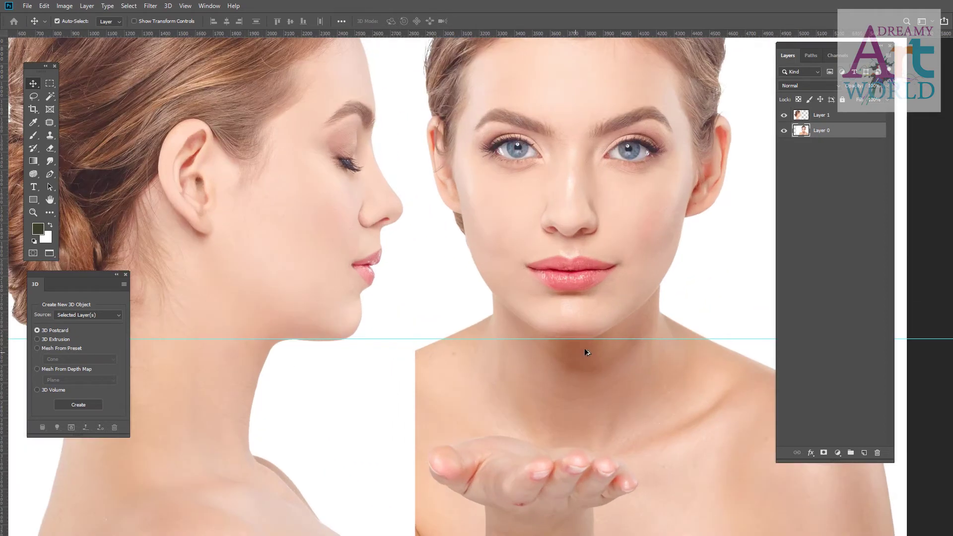
scroll(579, 337, "up", 1)
Zoom in and fine-tune the chin guide onto the chin line
scroll(579, 337, "up", 3)
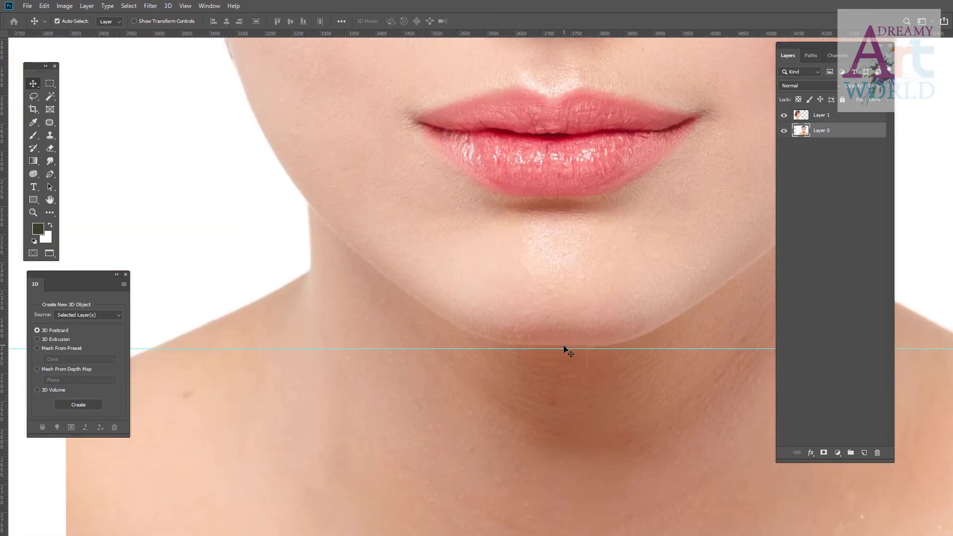
left_click_drag(564, 348, 566, 344)
scroll(585, 342, "down", 1)
scroll(588, 332, "down", 1)
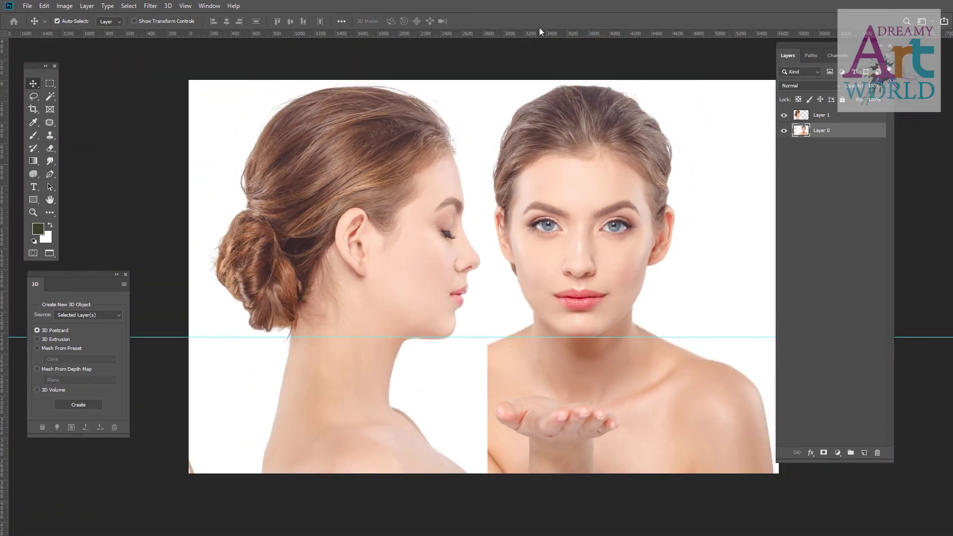
Add a horizontal guide at the eyebrows and adjust its height
left_click_drag(560, 32, 600, 199)
scroll(596, 230, "up", 2)
scroll(596, 230, "up", 3)
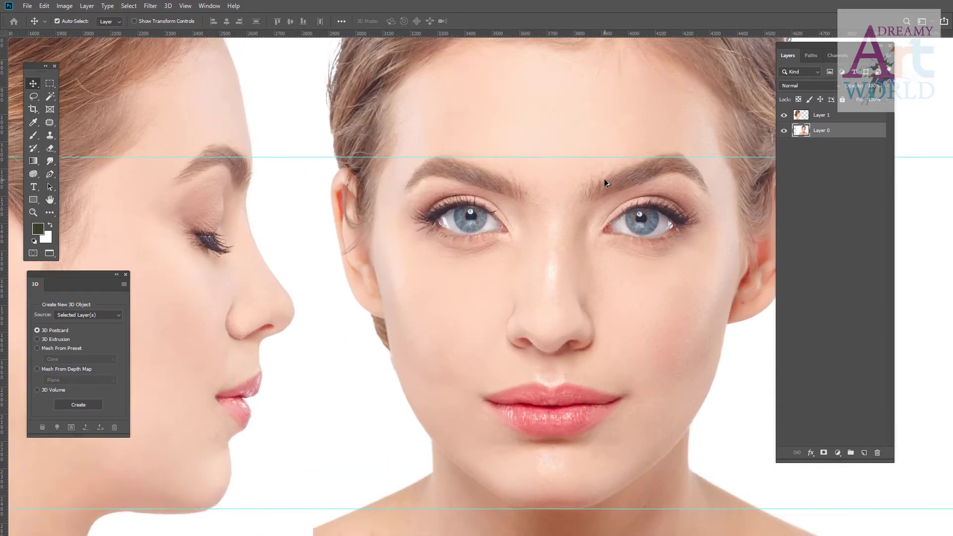
scroll(604, 178, "down", 2)
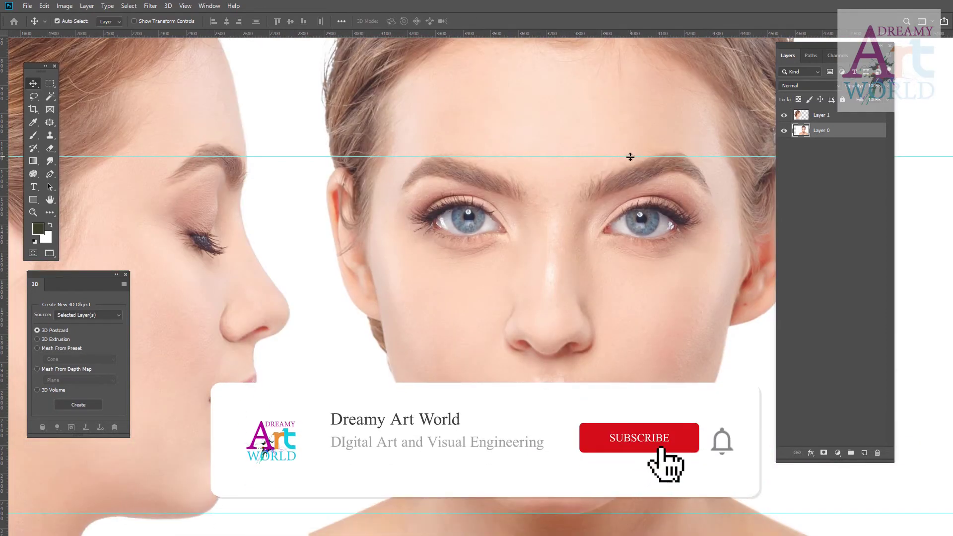
left_click_drag(630, 155, 630, 154)
scroll(630, 154, "down", 1)
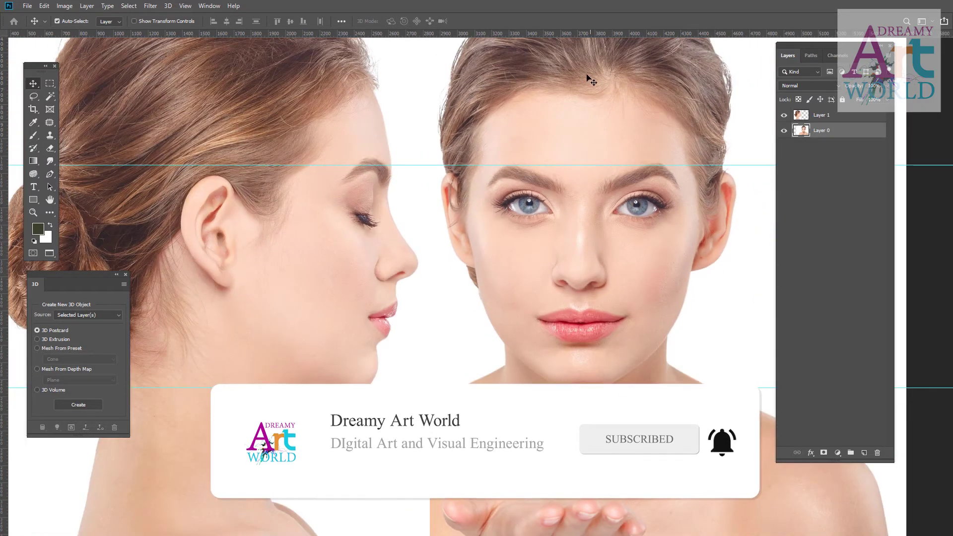
Add a horizontal guide just below the nose and select the side-profile Layer 1
left_click_drag(573, 36, 592, 274)
scroll(625, 288, "up", 3)
scroll(597, 309, "up", 1)
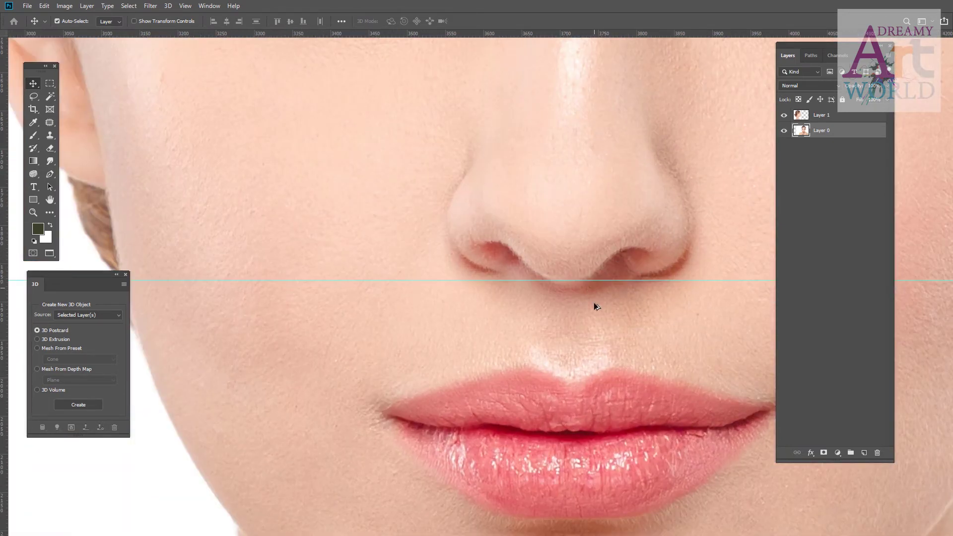
scroll(594, 302, "down", 3)
scroll(588, 309, "down", 2)
scroll(529, 365, "down", 1)
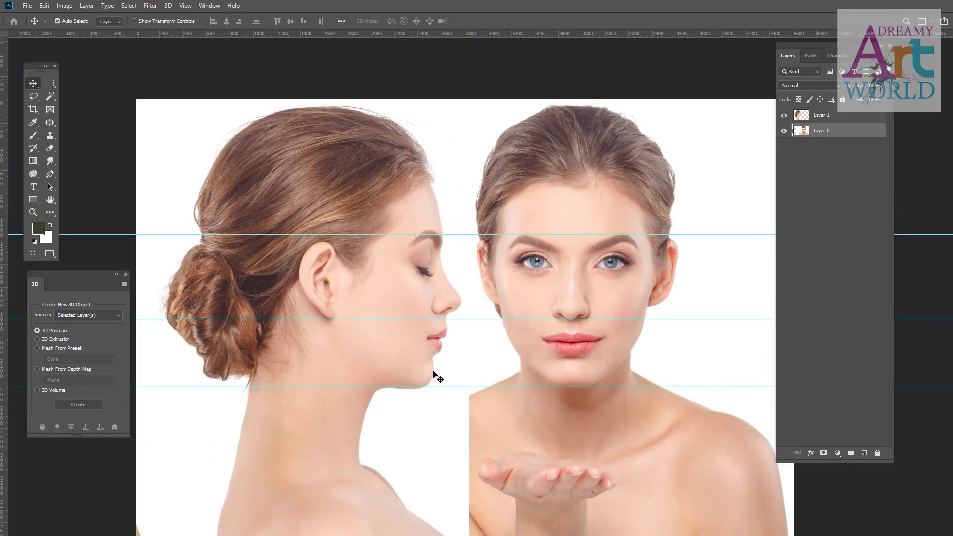
scroll(448, 377, "down", 2)
left_click(489, 368)
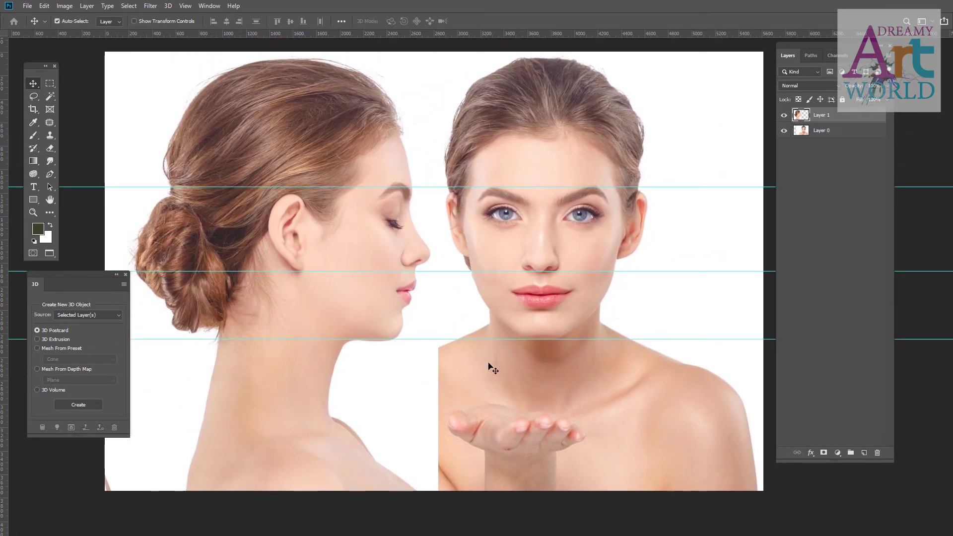
Free-transform the side profile, scaling and nudging it down to match the front face's guides
key("ctrl+t")
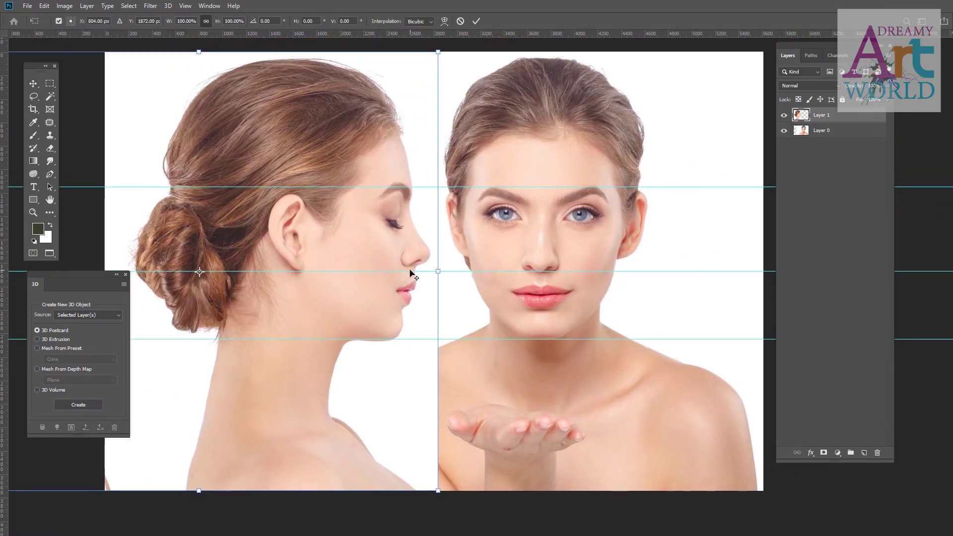
scroll(380, 230, "down", 2)
key("alt+space")
key("Escape")
scroll(407, 224, "up", 2)
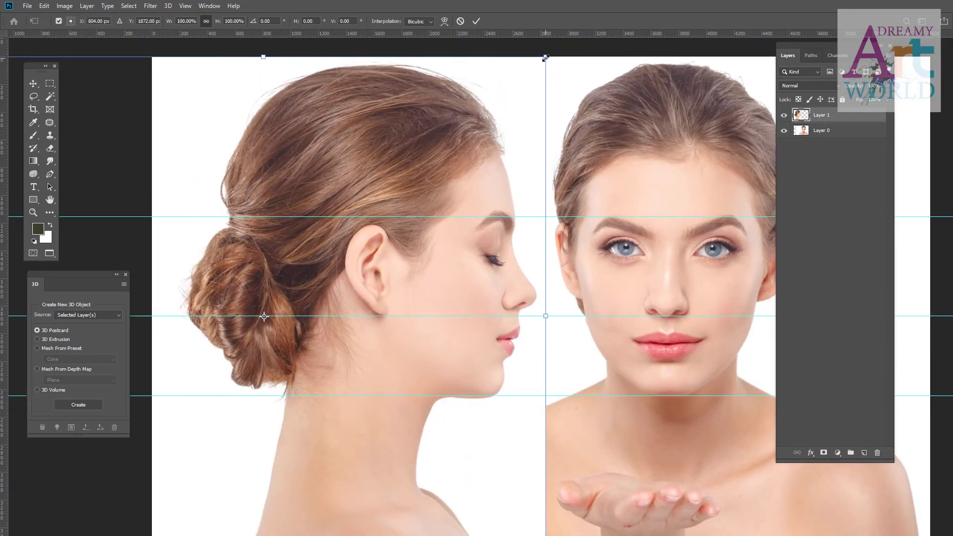
left_click_drag(546, 58, 506, 164)
left_click_drag(434, 332, 460, 317)
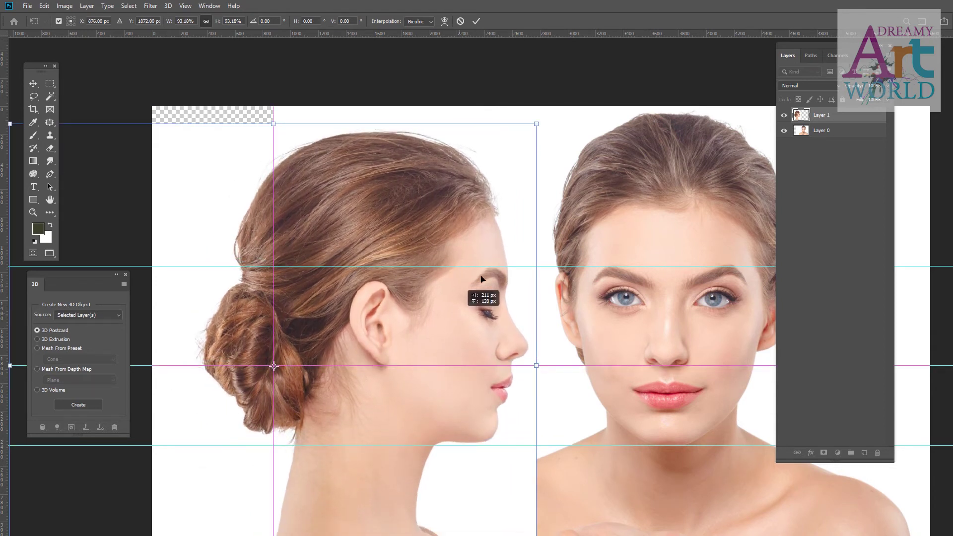
left_click_drag(481, 279, 482, 279)
left_click_drag(537, 125, 551, 113)
key("shift+Down")
key("shift+Down")
key("shift+Down")
key("shift+Down")
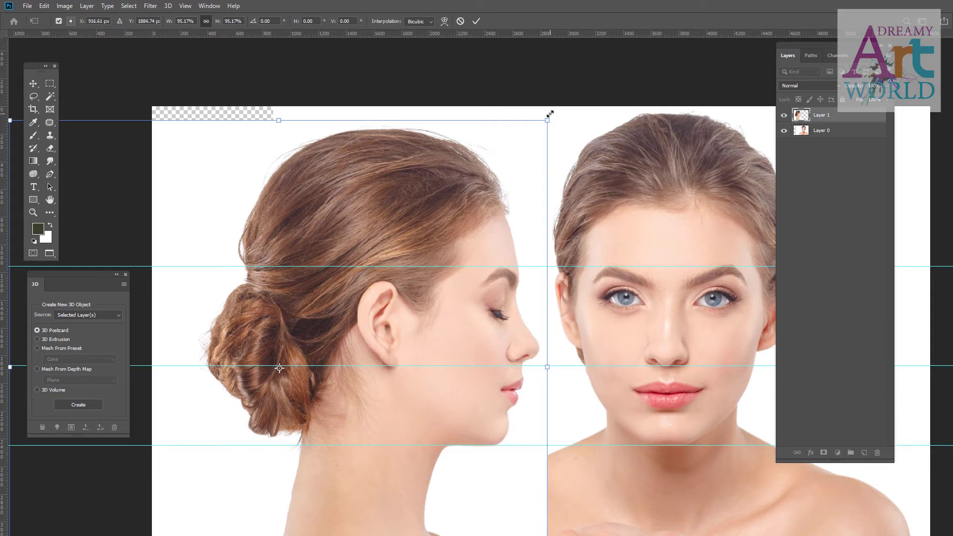
key("Return")
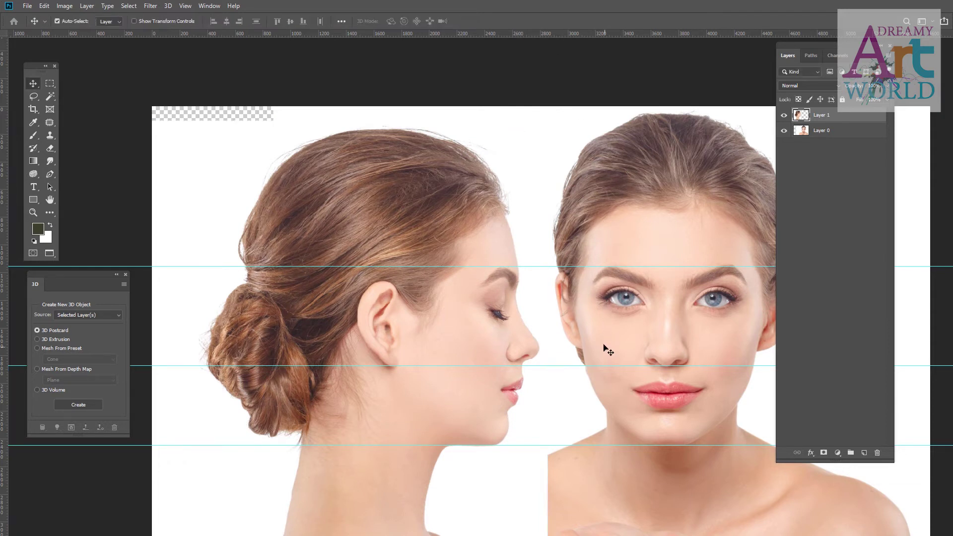
Add a lip-line guide and enlarge the profile layer slightly, to about 100.78%
left_click_drag(547, 33, 546, 390)
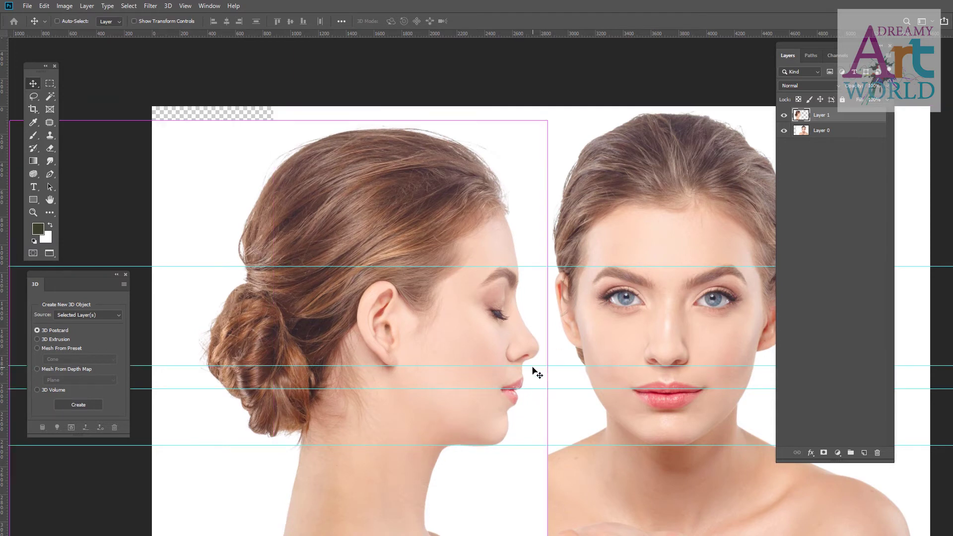
key("ctrl+t")
left_click_drag(545, 121, 548, 119)
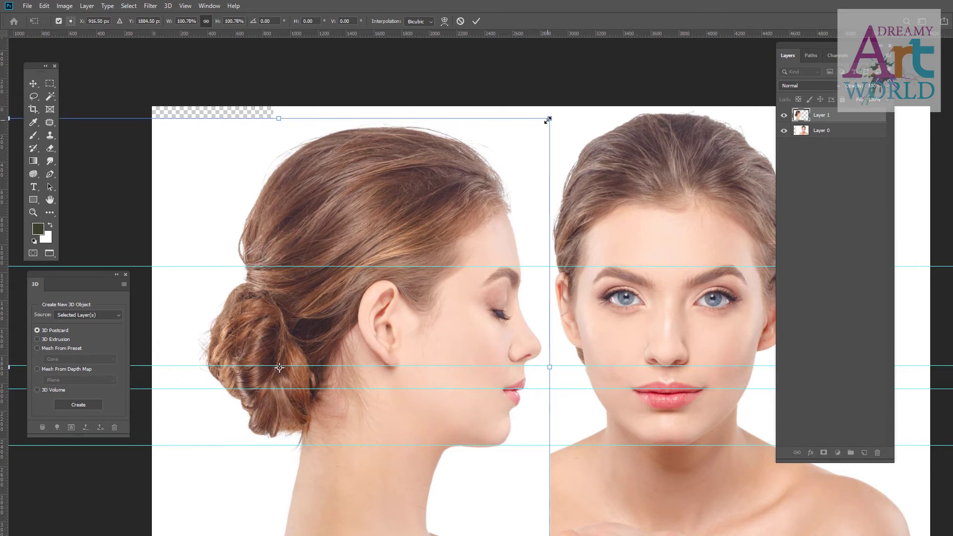
key("Return")
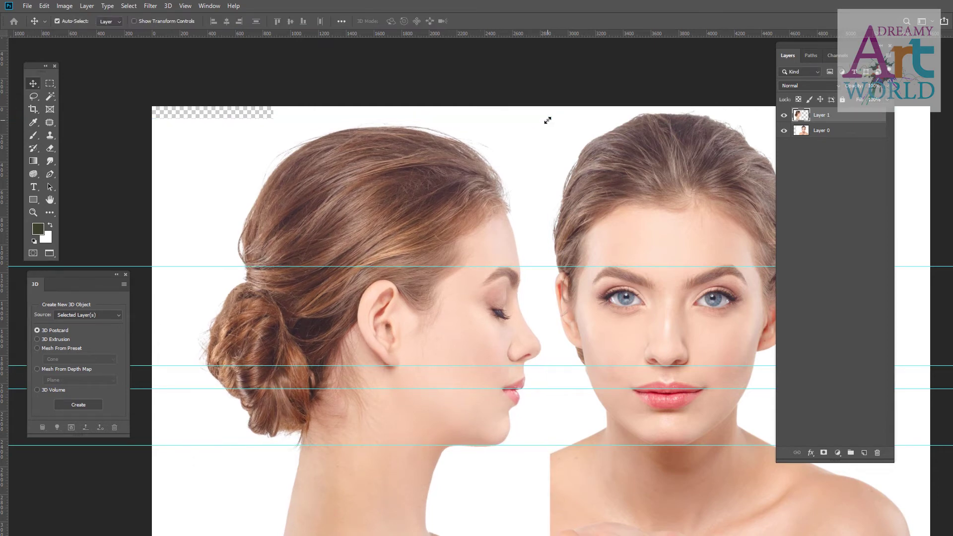
Add a horizontal guide at eye level across both faces and remove one unneeded guide
scroll(533, 295, "up", 1)
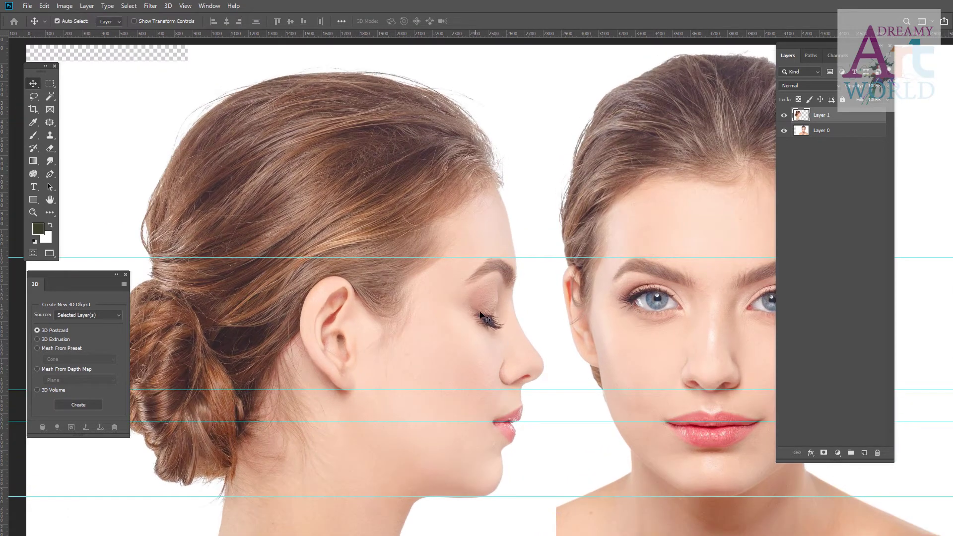
left_click_drag(452, 34, 509, 303)
scroll(484, 318, "up", 5)
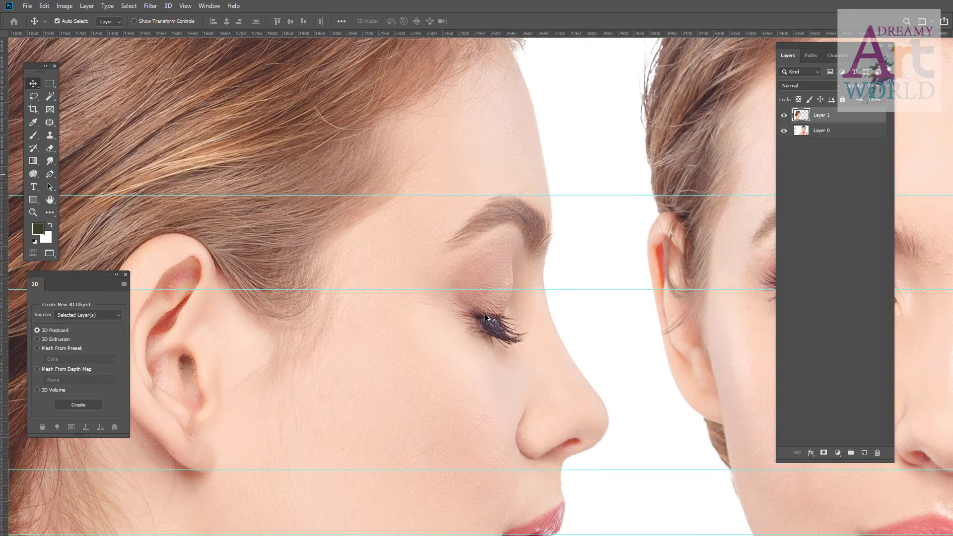
scroll(457, 299, "down", 5)
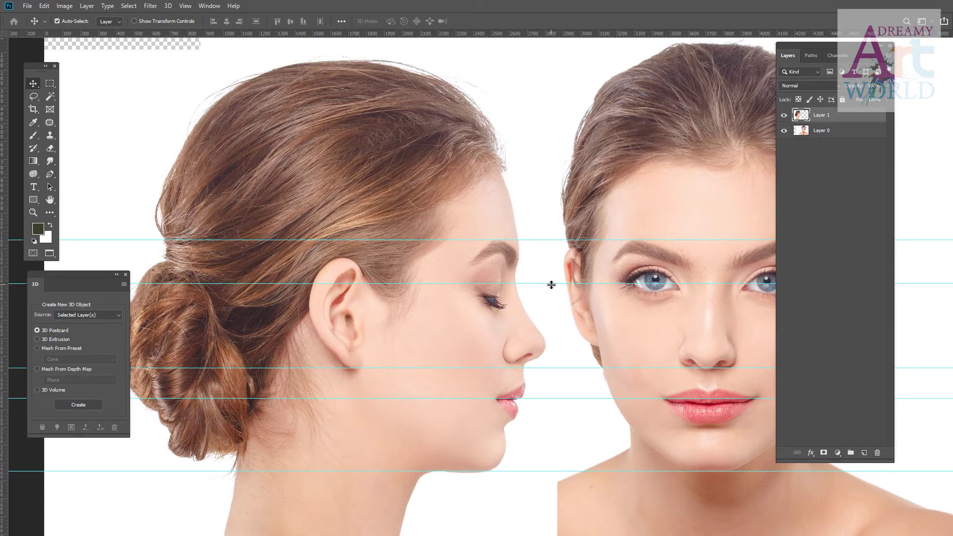
left_click_drag(551, 284, 551, 285)
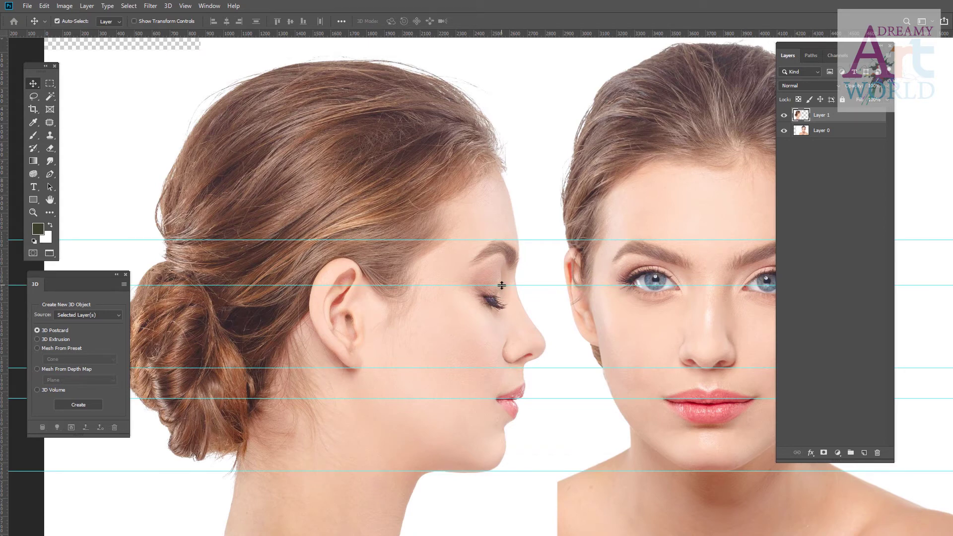
left_click_drag(501, 286, 505, 34)
scroll(397, 201, "down", 3)
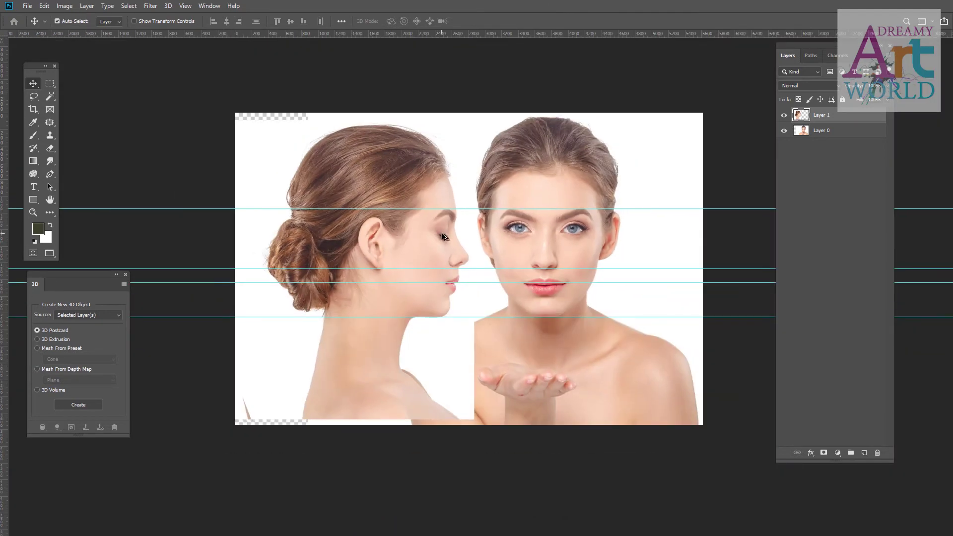
Nudge the side-profile layer right with seven Shift+Right steps, leaving a transparent strip at left
left_click_drag(592, 353, 549, 372)
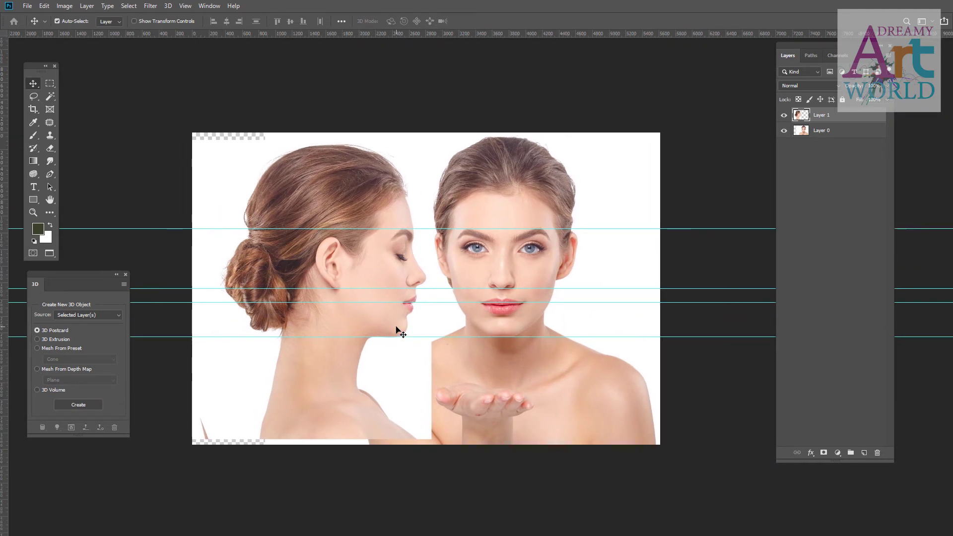
key("shift+Right")
key("shift+Right")
key("shift+Right")
key("shift+Right")
key("shift+Right")
key("shift+Right")
key("shift+Right")
key("shift+Right")
key("shift+Right")
key("shift+Right")
key("shift+Right")
key("shift+Right")
key("shift+Right")
key("shift+Right")
key("shift+Right")
key("shift+Right")
key("shift+Right")
key("shift+Right")
key("shift+Right")
key("shift+Right")
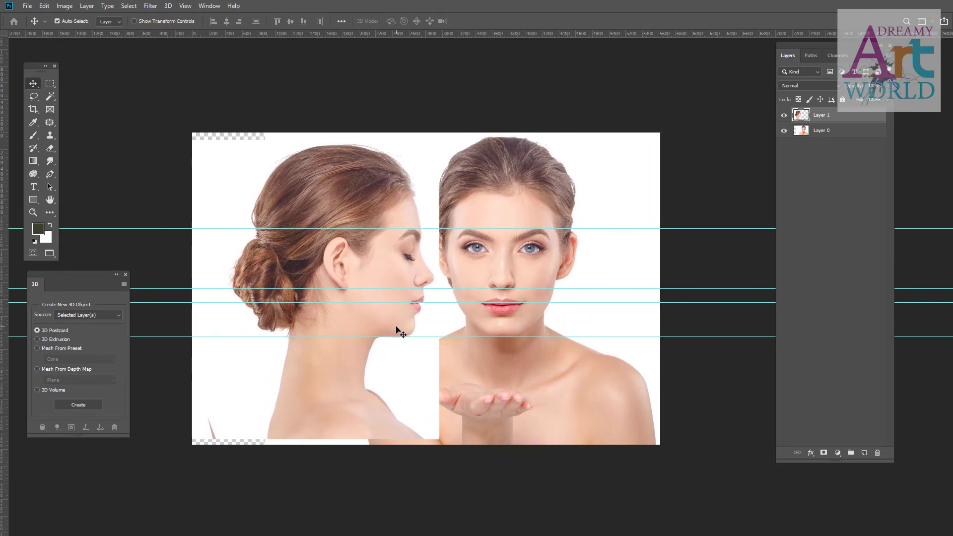
key("shift+Right")
key("shift+Right")
key("shift+Right")
key("shift+Right")
key("shift+Right")
key("shift+Right")
key("shift+Right")
key("shift+Right")
key("shift+Right")
key("shift+Right")
key("shift+Right")
key("shift+Right")
key("shift+Right")
key("shift+Right")
key("shift+Right")
key("shift+Right")
key("shift+Right")
key("shift+Right")
key("shift+Right")
key("shift+Right")
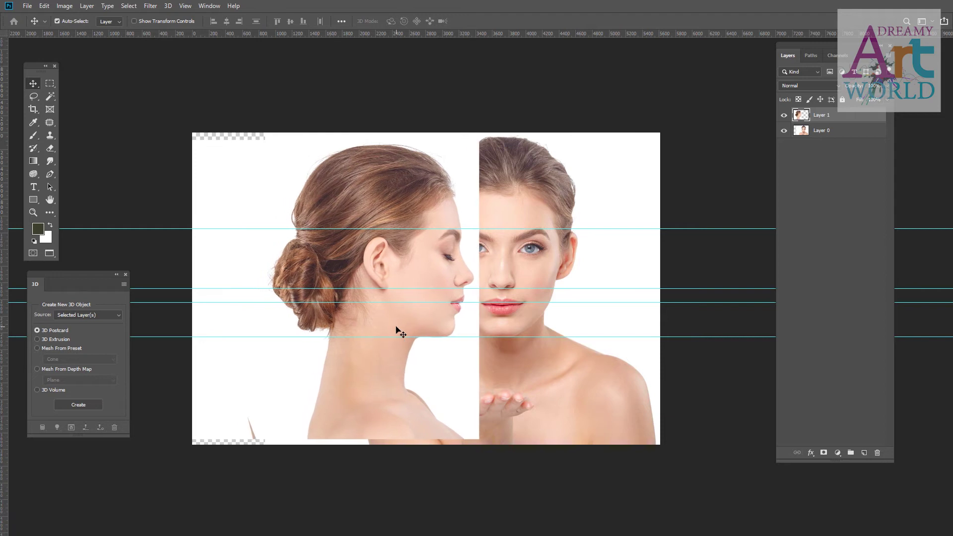
key("shift+Right")
key("shift+Right")
key("shift+Right")
key("shift+Right")
key("shift+Right")
key("shift+Right")
key("shift+Right")
key("shift+Right")
key("shift+Right")
key("shift+Right")
key("shift+Right")
key("shift+Right")
key("shift+Right")
key("shift+Right")
key("shift+Right")
key("shift+Right")
key("shift+Right")
key("shift+Right")
key("shift+Right")
key("shift+Right")
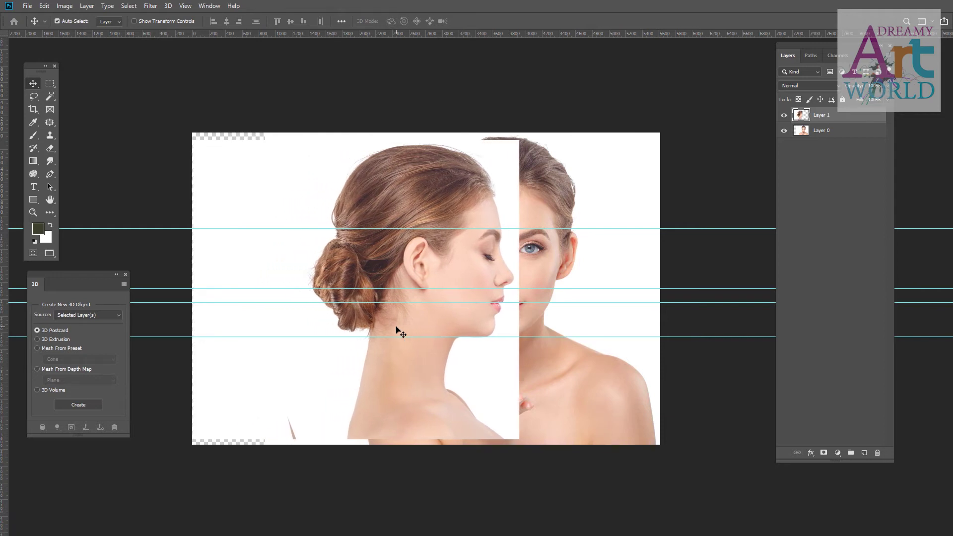
key("shift+Right")
key("shift+Right")
key("shift+Right")
key("shift+Right")
key("shift+Right")
key("shift+Right")
key("shift+Right")
key("shift+Right")
key("shift+Right")
key("shift+Right")
key("shift+Right")
key("shift+Right")
key("shift+Right")
key("shift+Right")
key("shift+Right")
key("shift+Right")
key("shift+Right")
key("shift+Right")
key("shift+Right")
key("shift+Right")
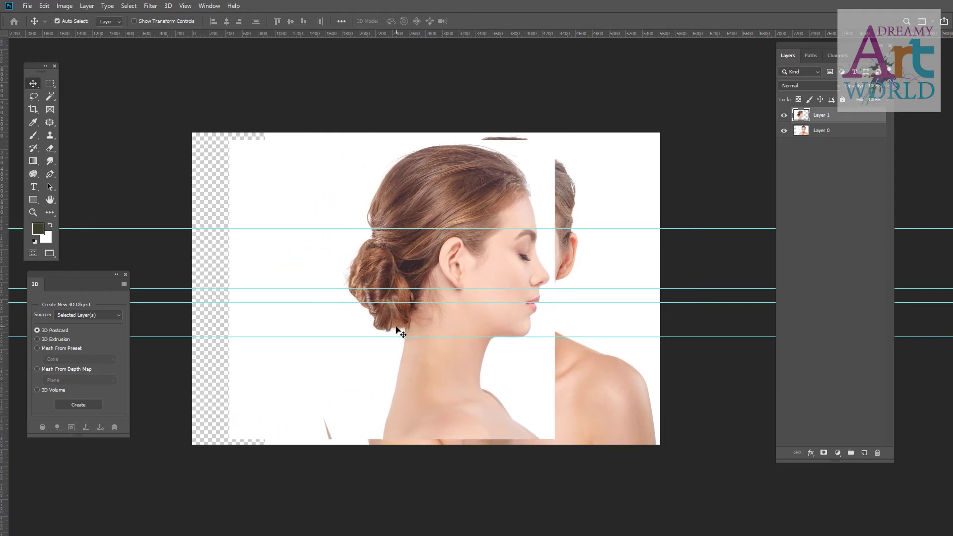
key("shift+Right")
key("shift+Right")
key("shift+Right")
key("shift+Right")
key("shift+Right")
key("shift+Right")
key("shift+Right")
key("shift+Right")
key("shift+Right")
key("shift+Right")
key("shift+Right")
key("shift+Right")
key("shift+Right")
key("shift+Right")
key("shift+Right")
key("shift+Right")
key("shift+Right")
key("shift+Right")
key("shift+Right")
key("shift+Right")
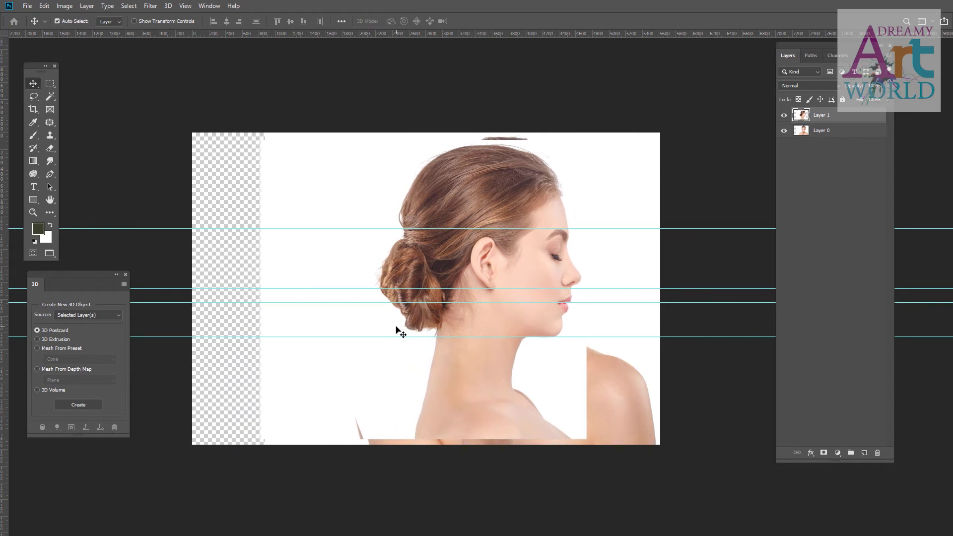
key("shift+Right")
key("shift+Right")
key("shift+Right")
key("shift+Right")
key("shift+Right")
key("shift+Right")
key("shift+Right")
key("shift+Right")
key("shift+Right")
key("shift+Right")
key("shift+Right")
key("shift+Right")
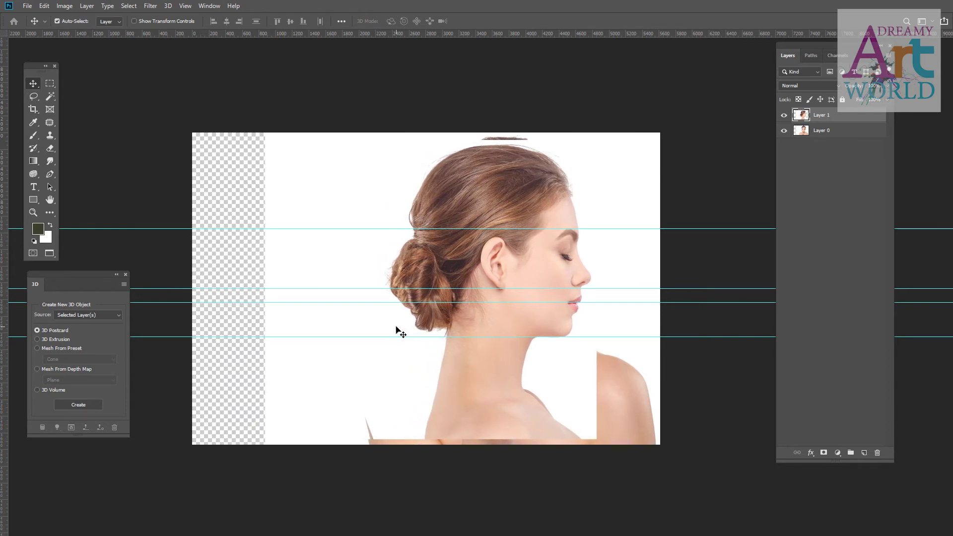
key("shift+Right")
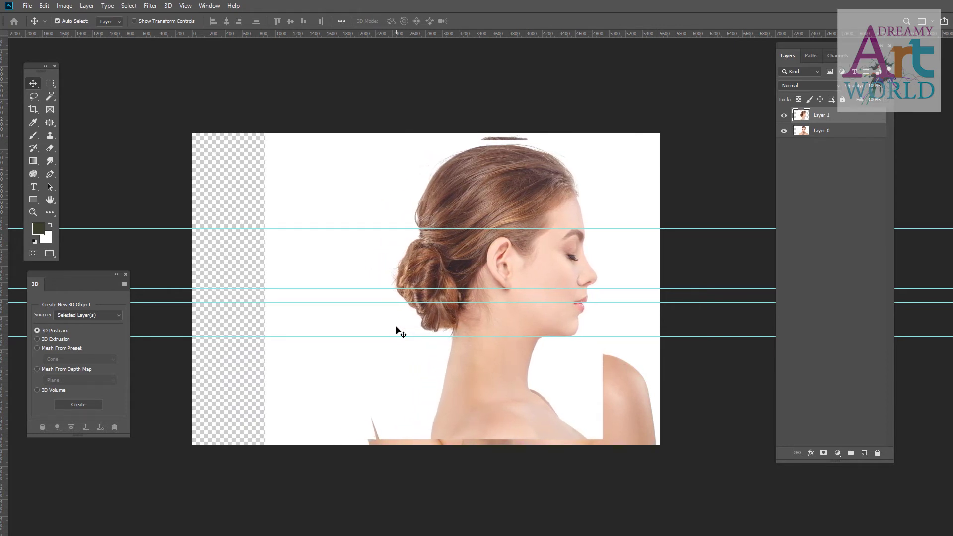
key("c")
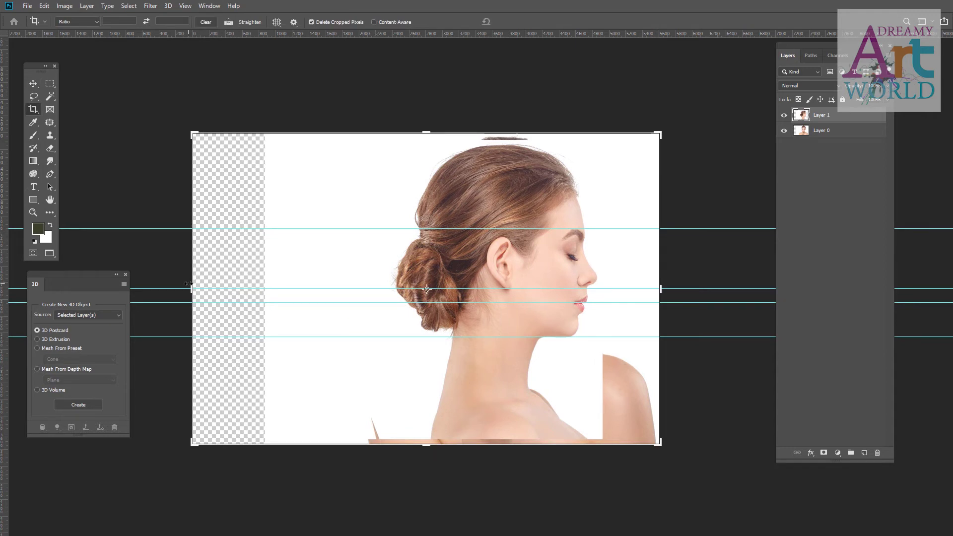
left_click_drag(188, 282, 275, 288)
key("Return")
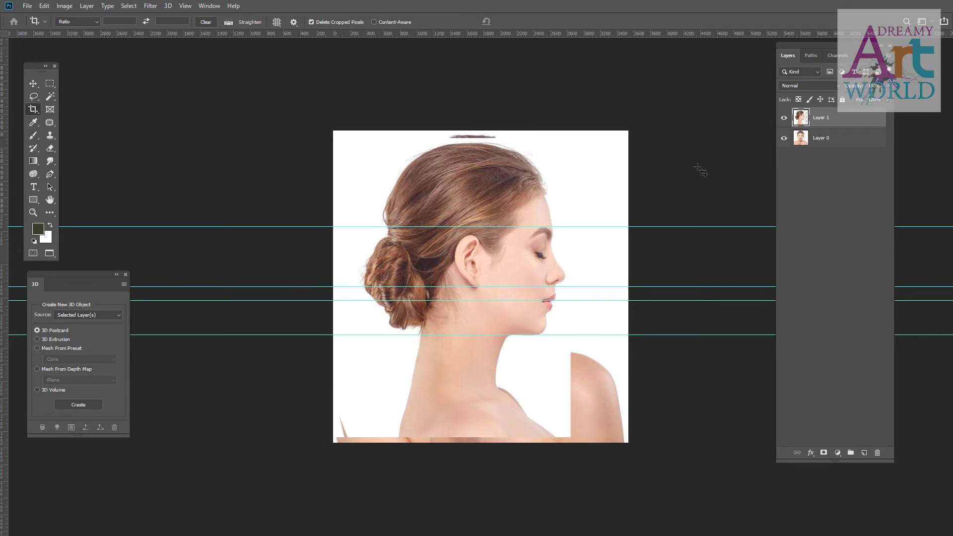
left_click(785, 119)
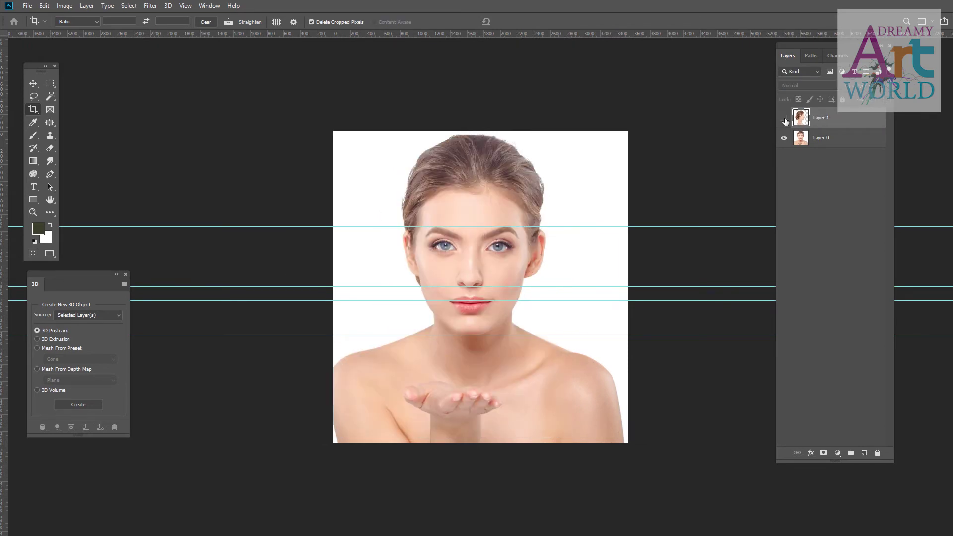
left_click(784, 118)
key("ctrl+z")
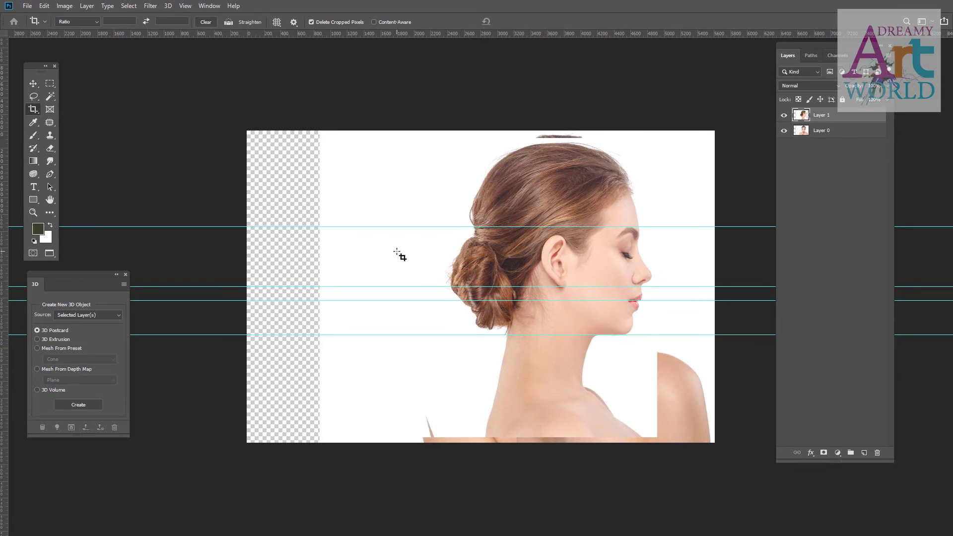
Hide the profile layer, select the front photo layer, and crop the canvas in from the left
key("v")
left_click(785, 117)
left_click(447, 259)
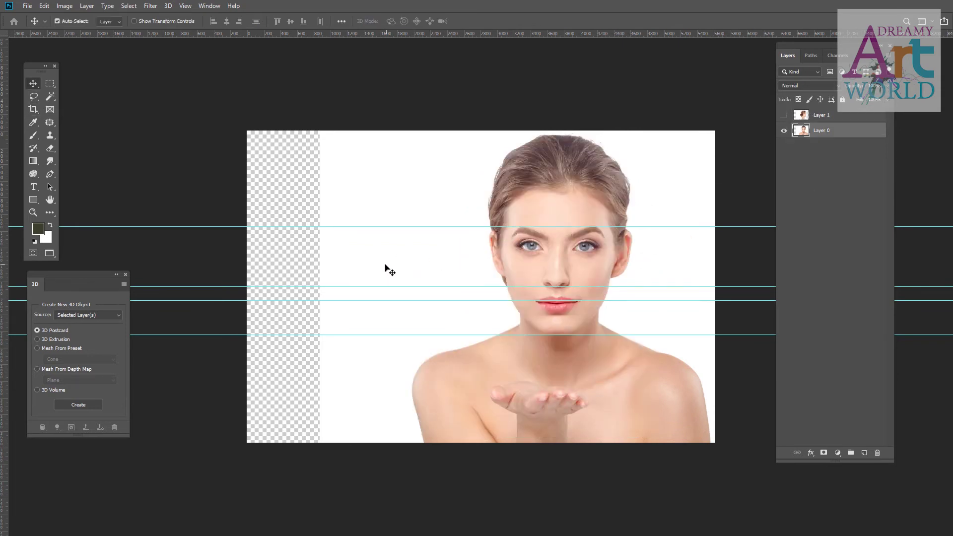
key("c")
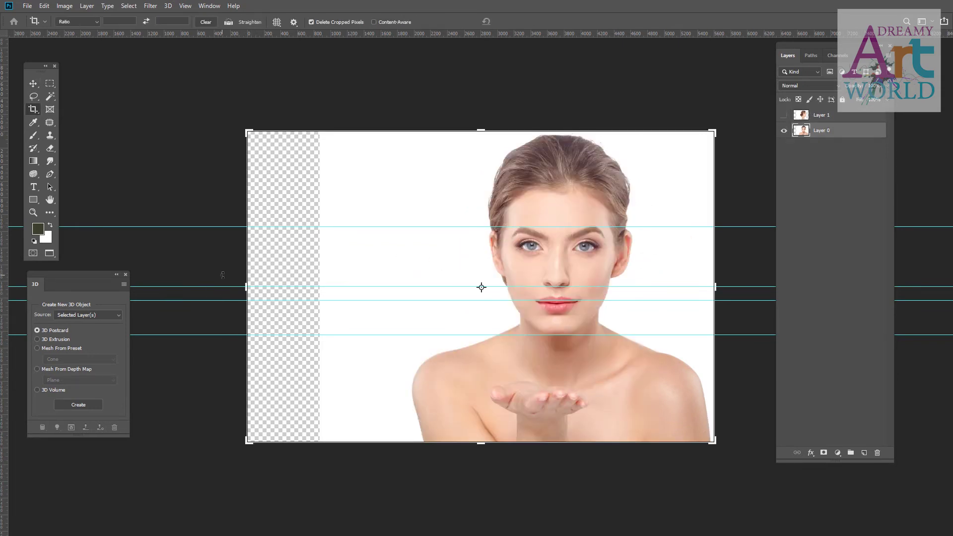
left_click_drag(244, 283, 324, 290)
key("Return")
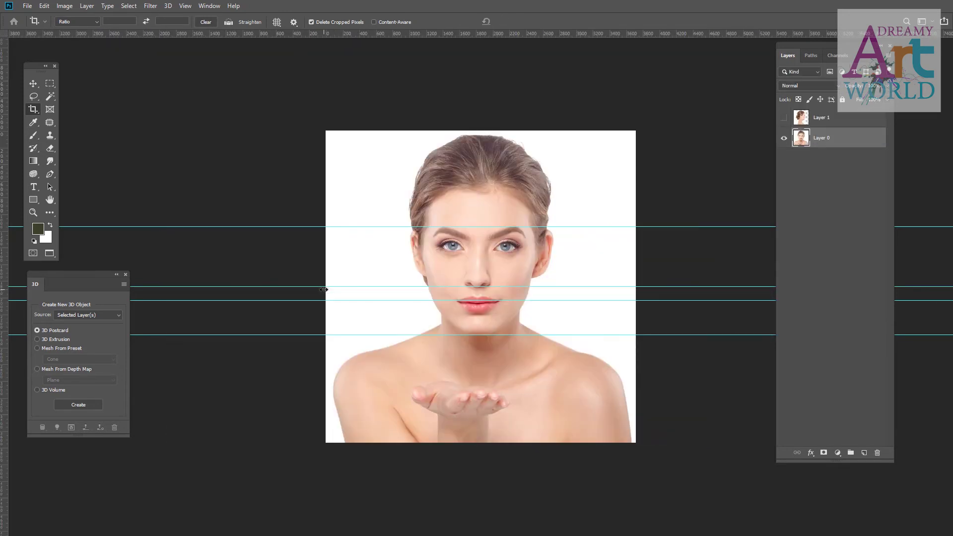
key("ctrl+0")
Add a vertical guide down the face's centre and nudge the front photo right onto it
left_click_drag(5, 331, 526, 377)
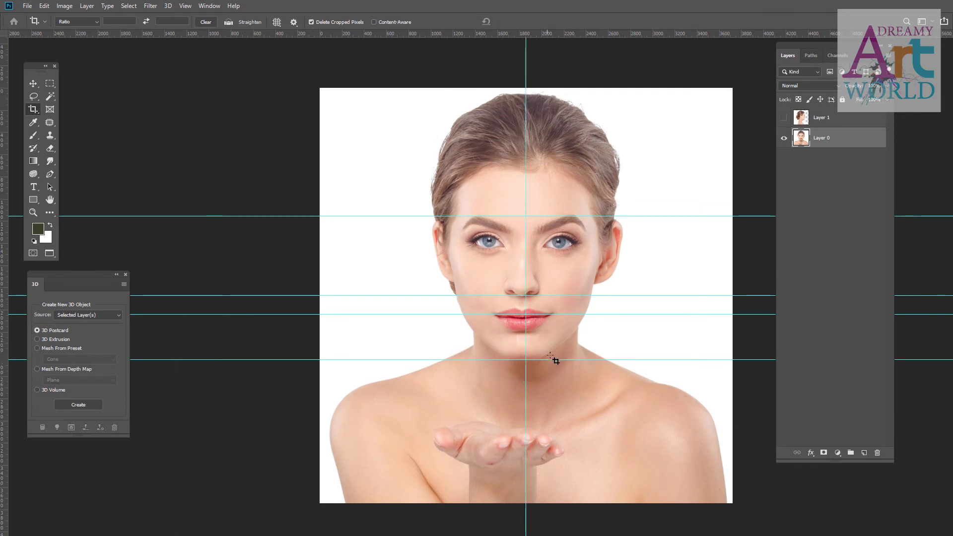
key("v")
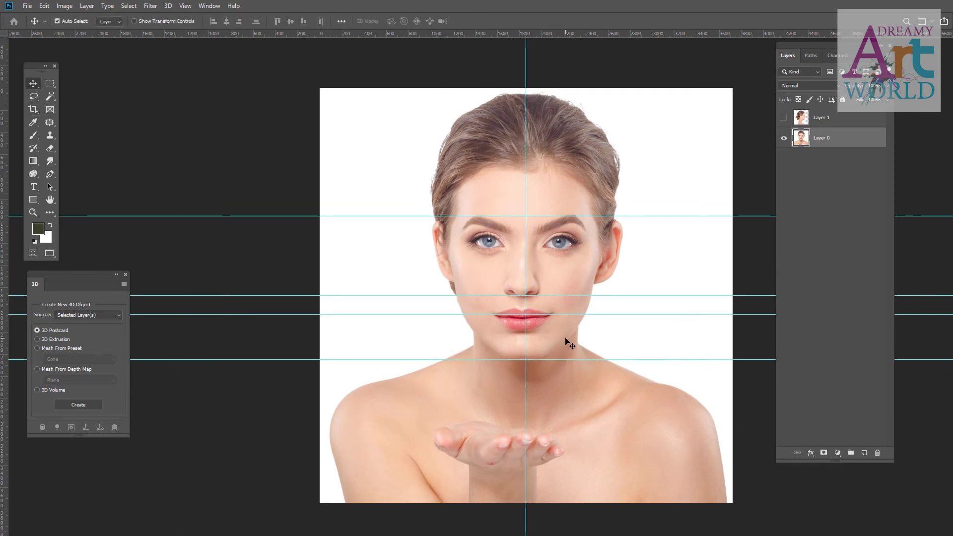
key("shift+Right")
key("shift+Right")
key("shift+Right")
key("shift+Right")
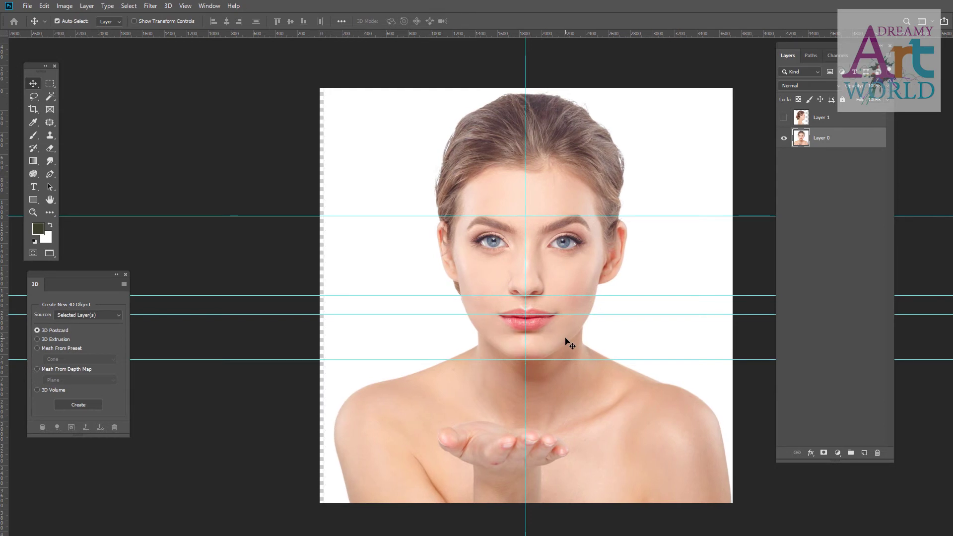
scroll(544, 303, "up", 5)
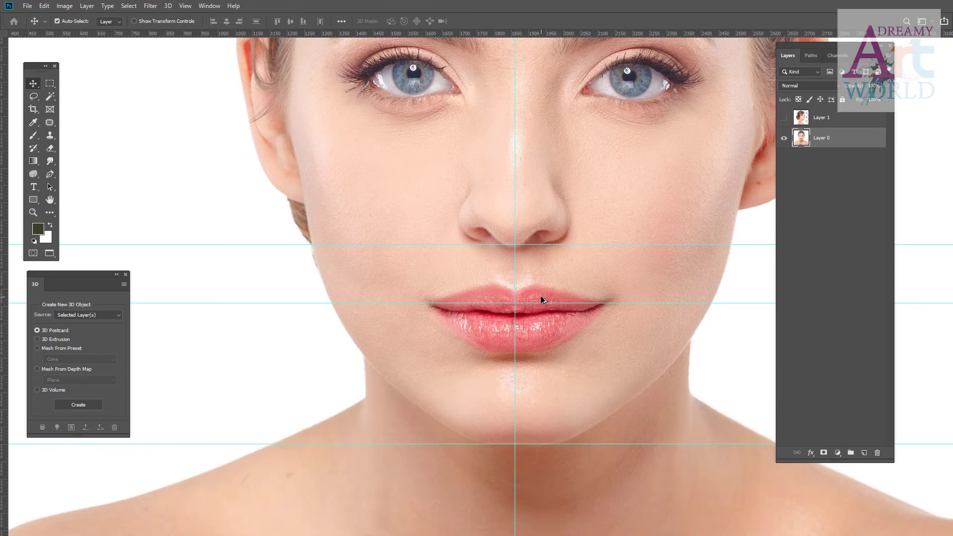
scroll(542, 300, "down", 6)
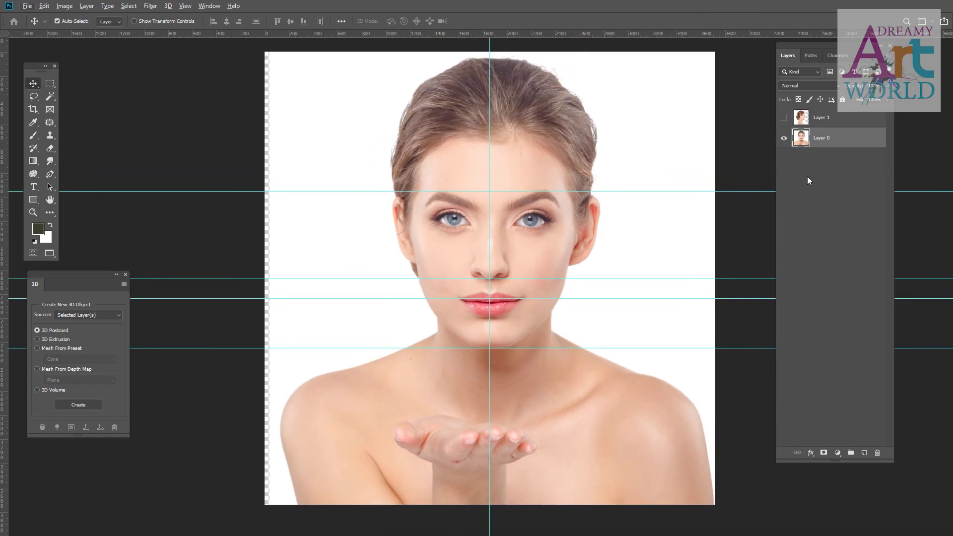
Show the profile photo layer again and nudge it to the left
left_click(784, 118)
left_click(548, 237)
key("shift+Left")
key("shift+Left")
key("shift+Left")
key("shift+Left")
key("shift+Left")
key("shift+Left")
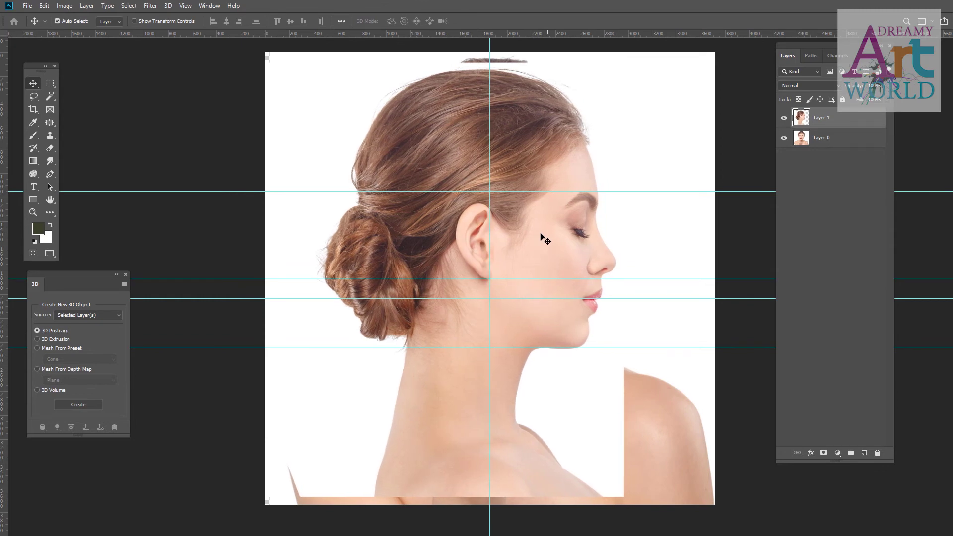
scroll(542, 231, "down", 2)
scroll(537, 226, "up", 3)
scroll(860, 500, "down", 1)
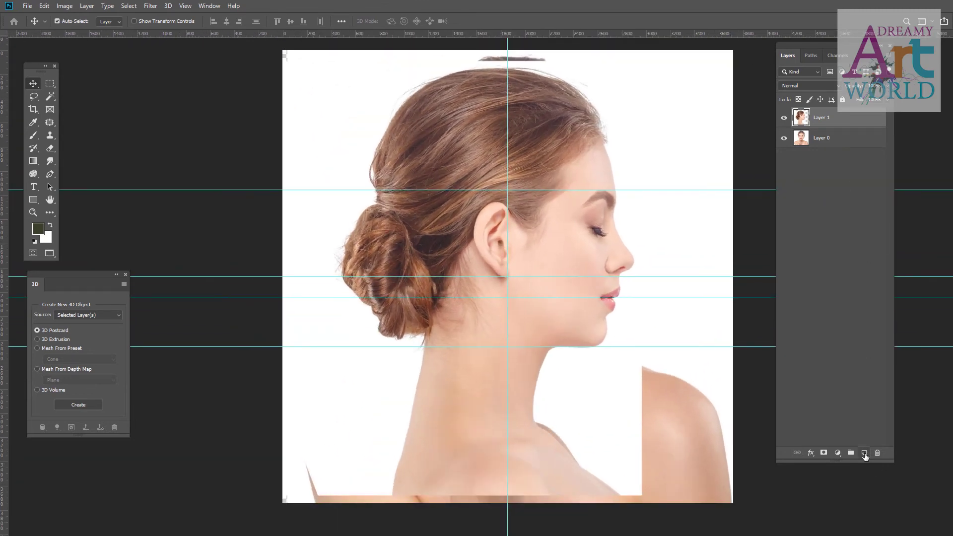
Add a new layer between the profile and front photos and fill it with white
left_click(864, 453)
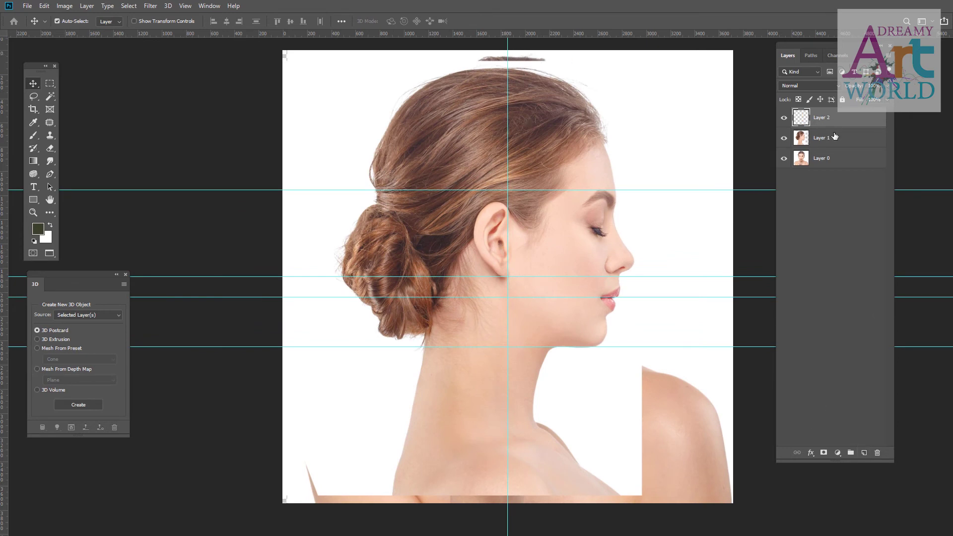
left_click_drag(834, 122, 835, 141)
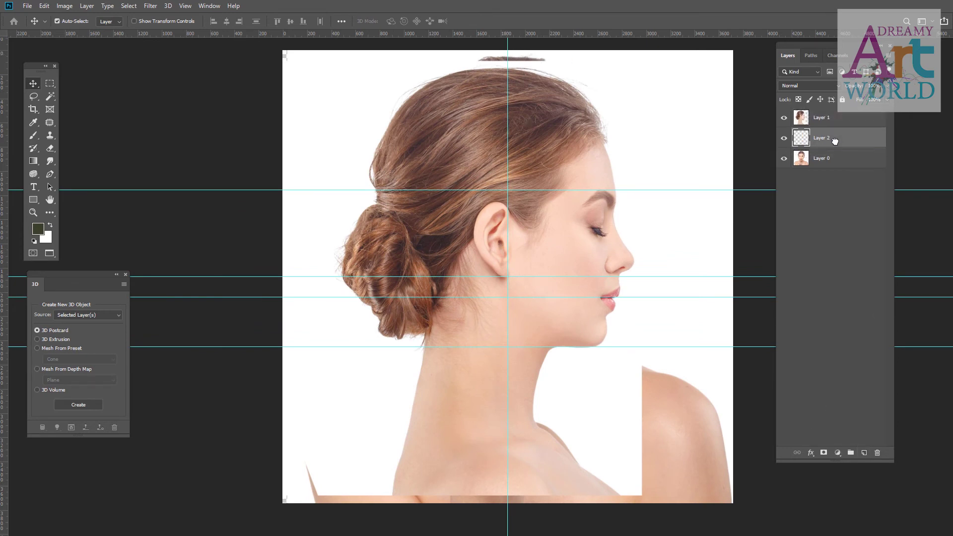
key("alt+space")
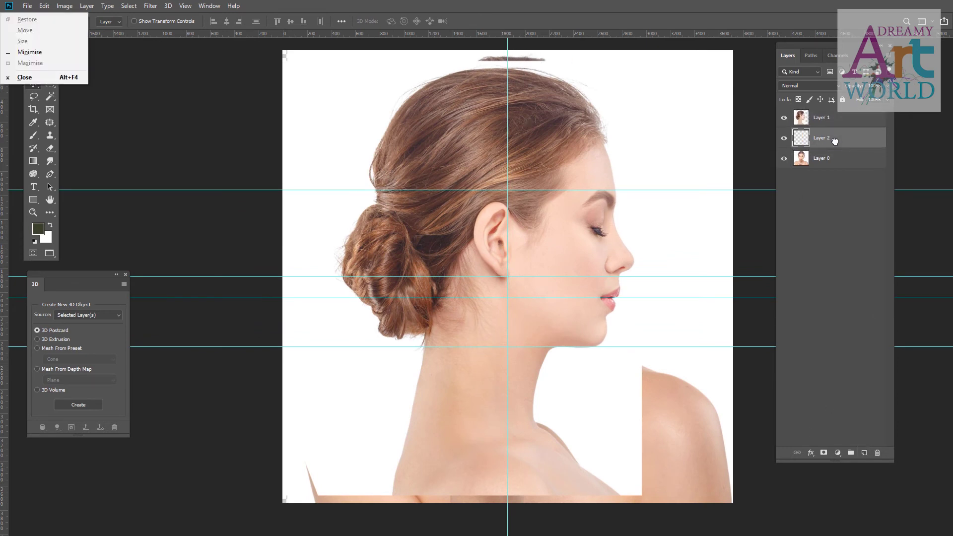
left_click(828, 206)
left_click(832, 140)
key("ctrl+BackSpace")
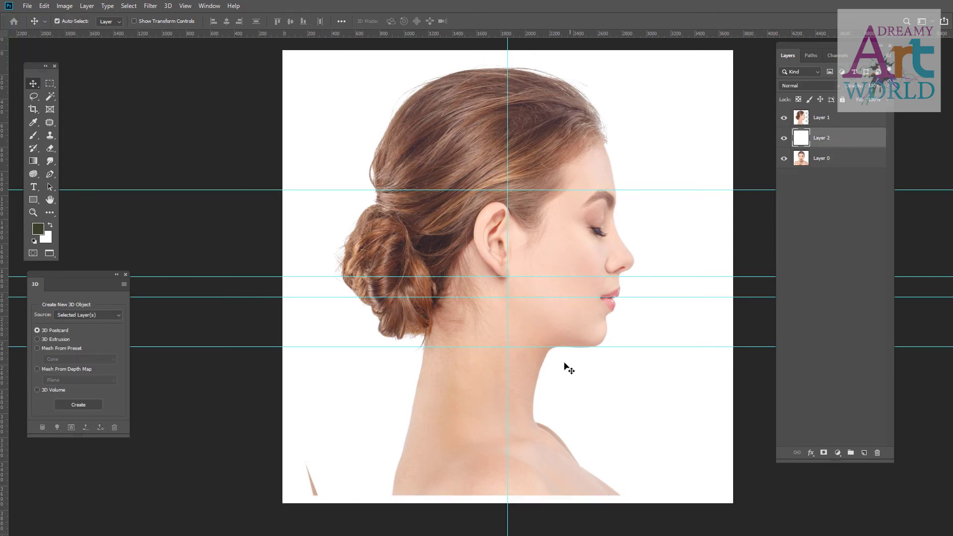
key("ctrl+minus")
key("shift+ctrl+x")
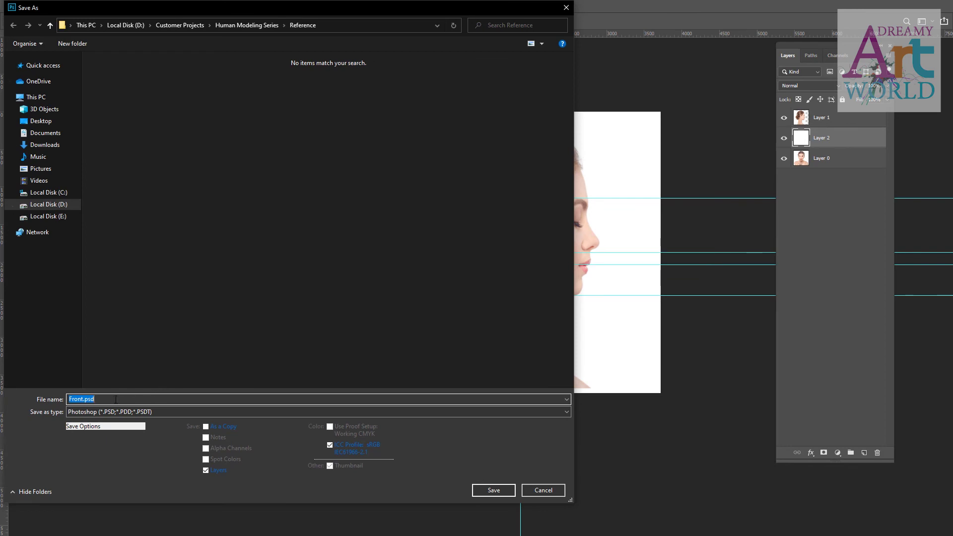
Save the profile-over-white composite as JPEG 'FrontView', then hide Layer 2 and Layer 1
key("Tab")
key("j")
key("shift+Tab")
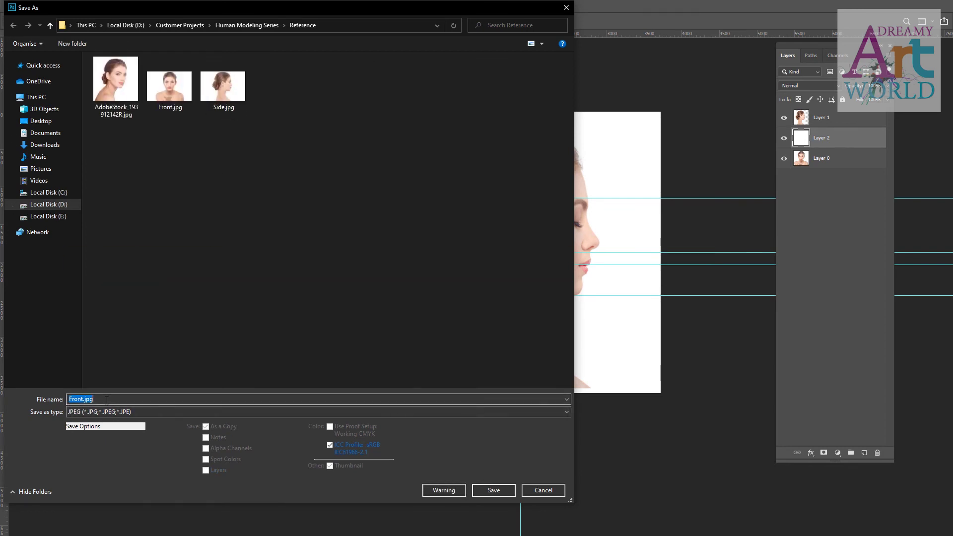
type("F")
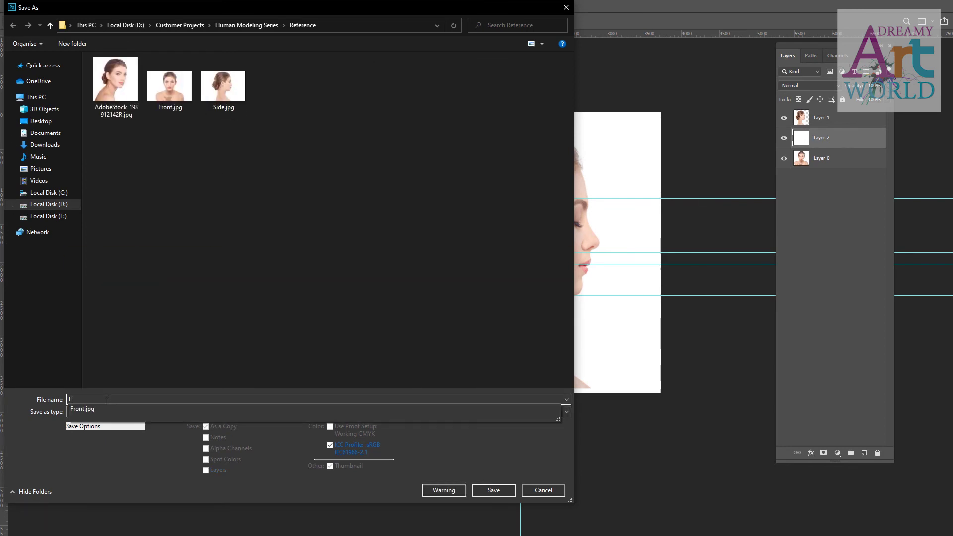
type("rontView")
key("Return")
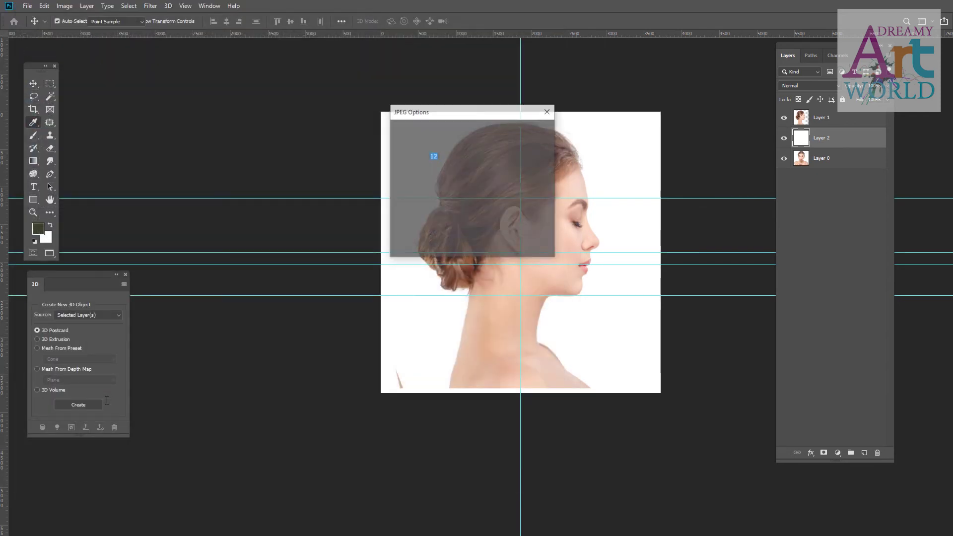
key("Return")
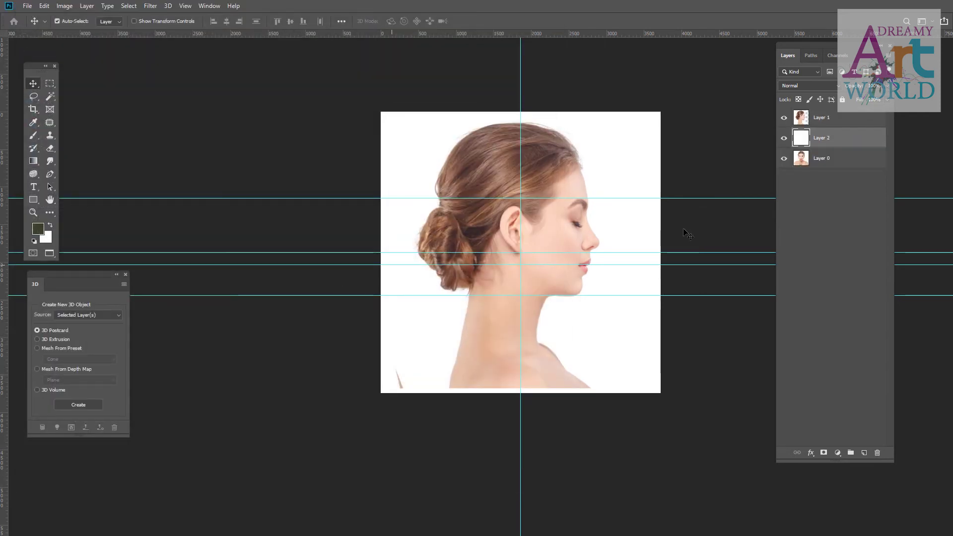
left_click(784, 138)
left_click(784, 118)
Start a JPEG Save As named FrontView, declining to overwrite the existing FrontView file
key("ctrl+shift+s")
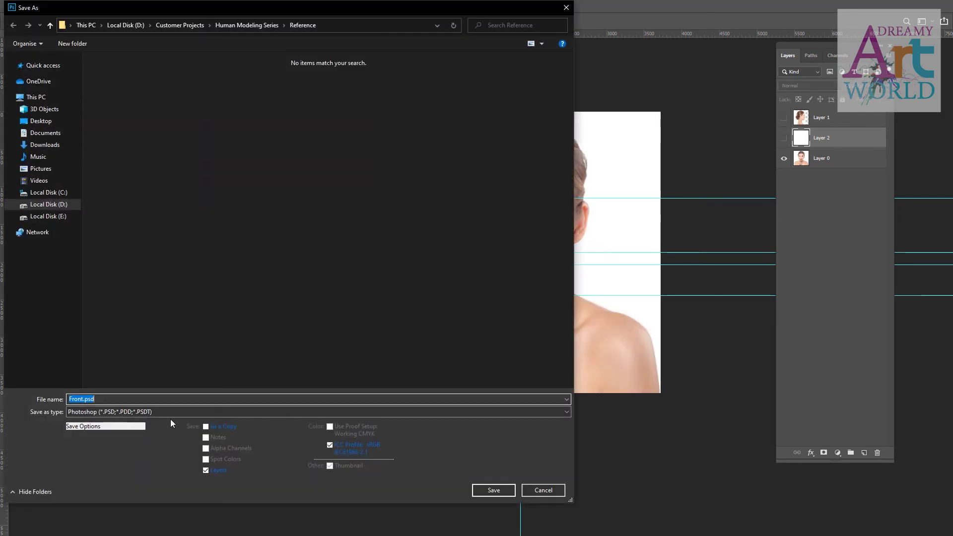
left_click(150, 411)
left_click(150, 405)
left_click(115, 400)
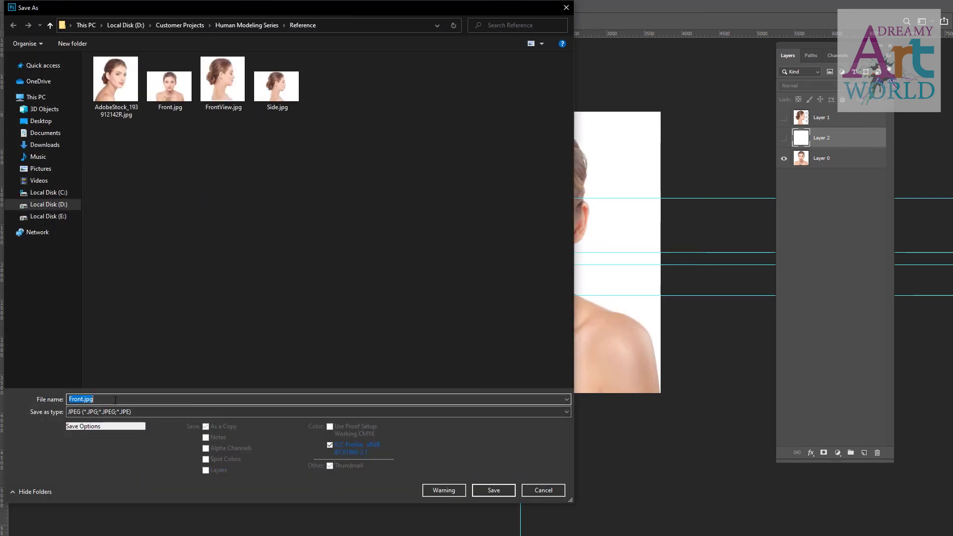
type("D")
type("F")
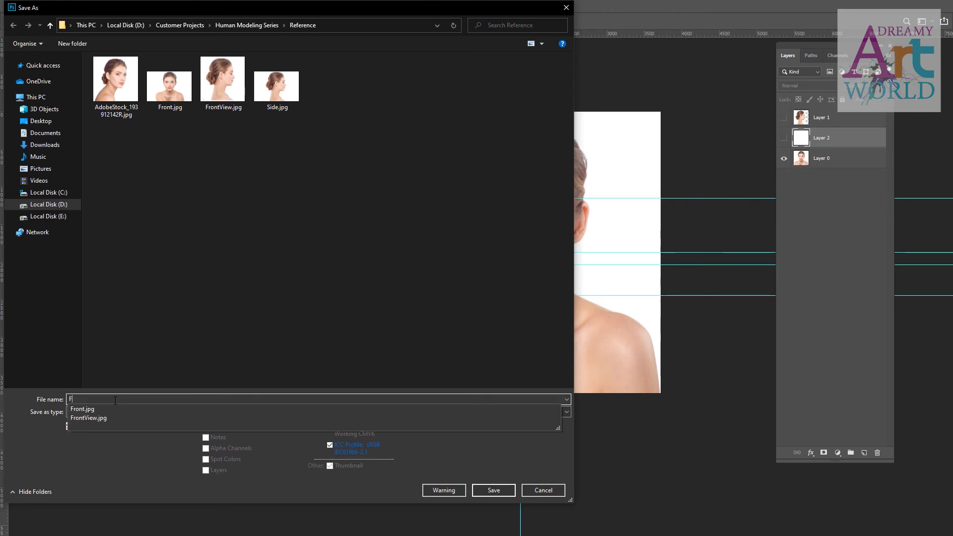
type("rontVi")
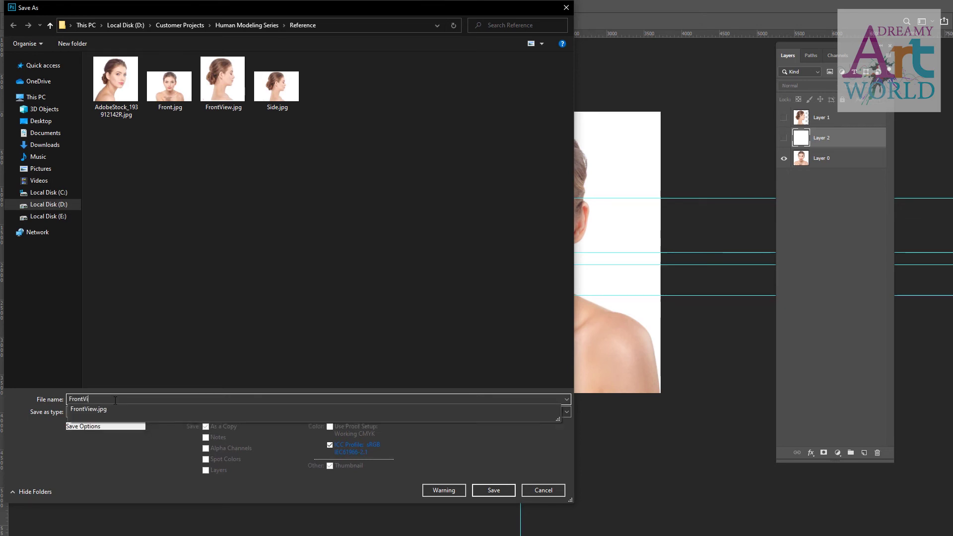
type("ew")
key("Return")
key("Escape")
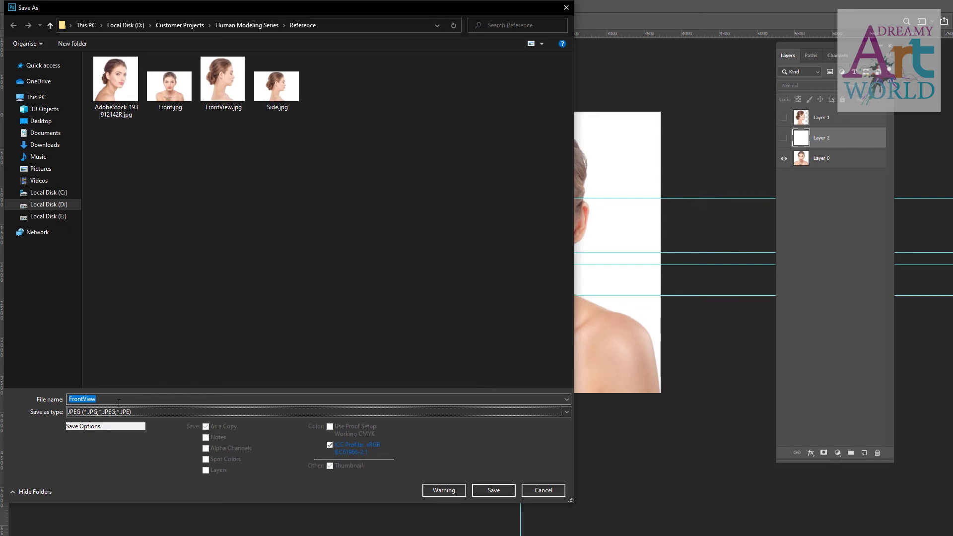
Rename the existing FrontView.jpg to SideView.jpg and save the front photo as FrontView.jpg
left_click(220, 103)
left_click(218, 106)
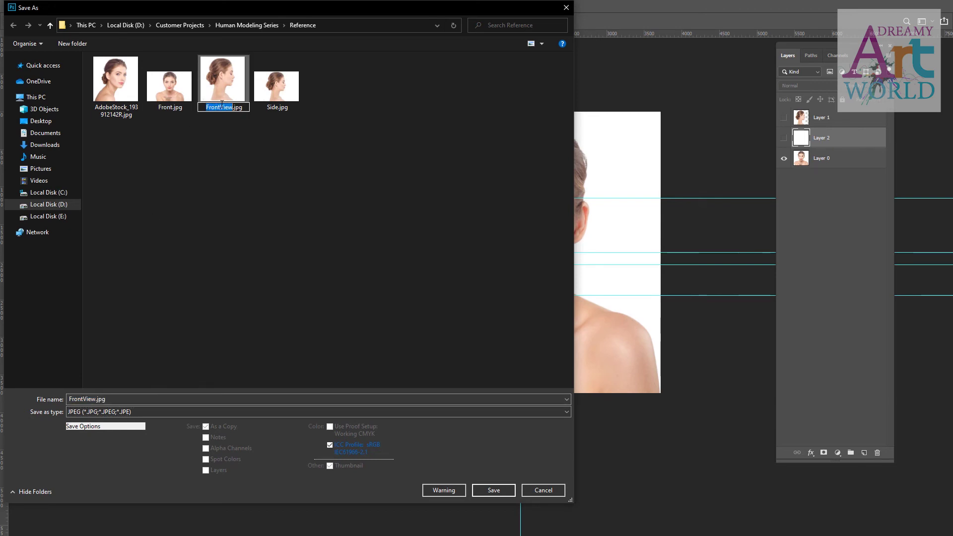
left_click(222, 104)
key("BackSpace")
key("BackSpace")
key("BackSpace")
key("BackSpace")
key("BackSpace")
type("Sid")
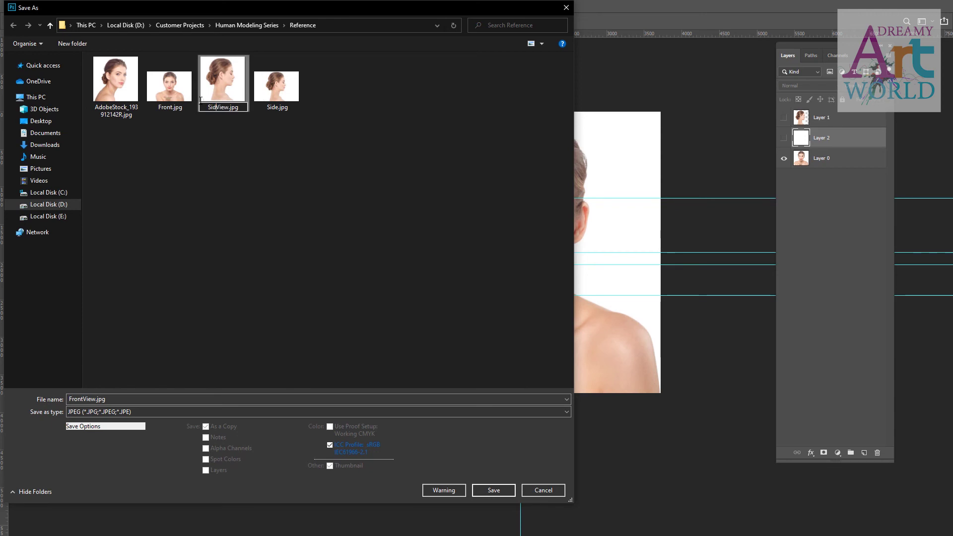
type("e")
left_click(131, 402)
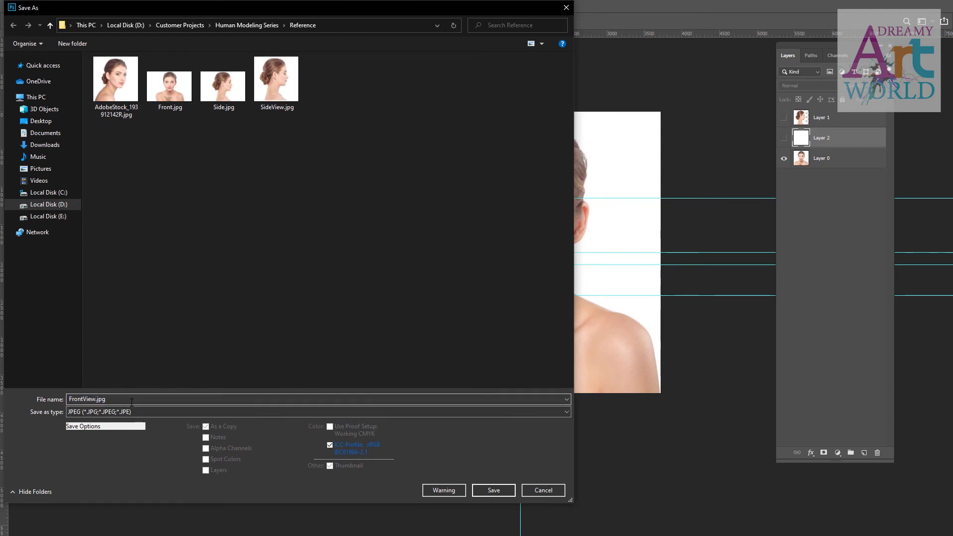
left_click(491, 486)
left_click(531, 130)
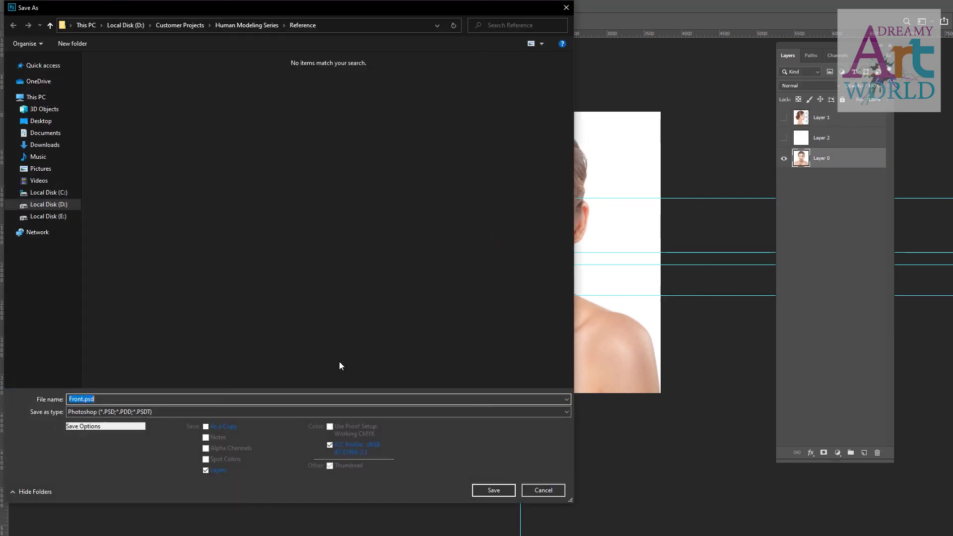
Save the layered document as 'Ref' in Photoshop PSD format, confirming the compatibility options
left_click(169, 416)
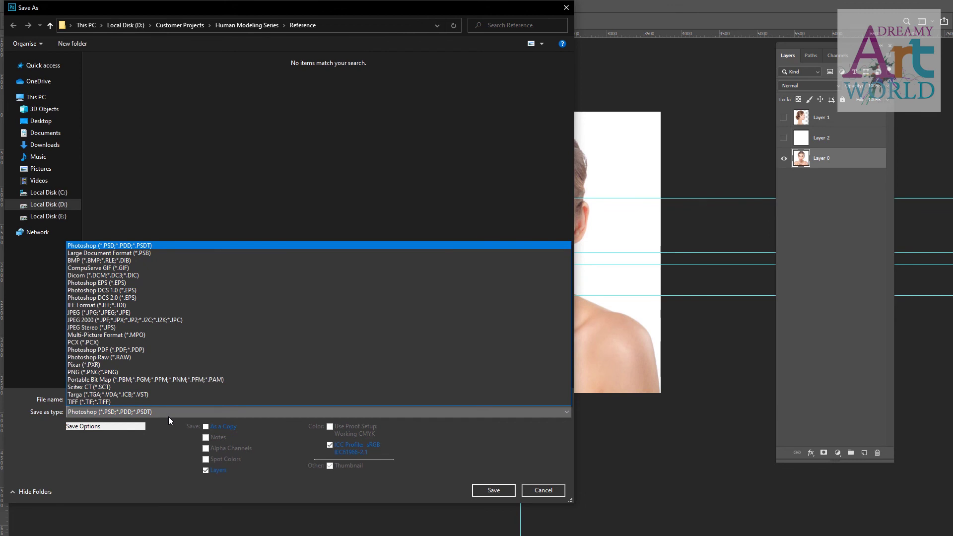
left_click(108, 312)
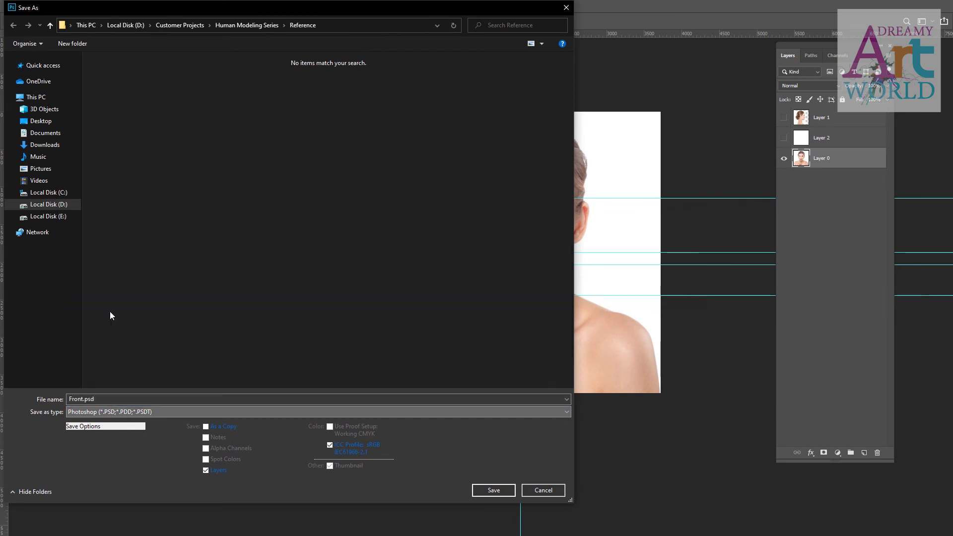
double_click(156, 399)
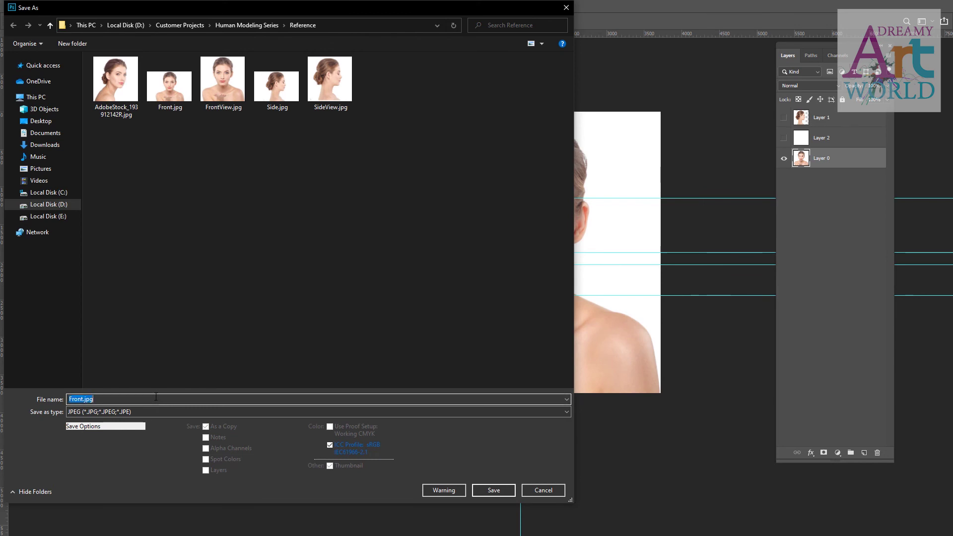
type("Ref")
left_click(178, 414)
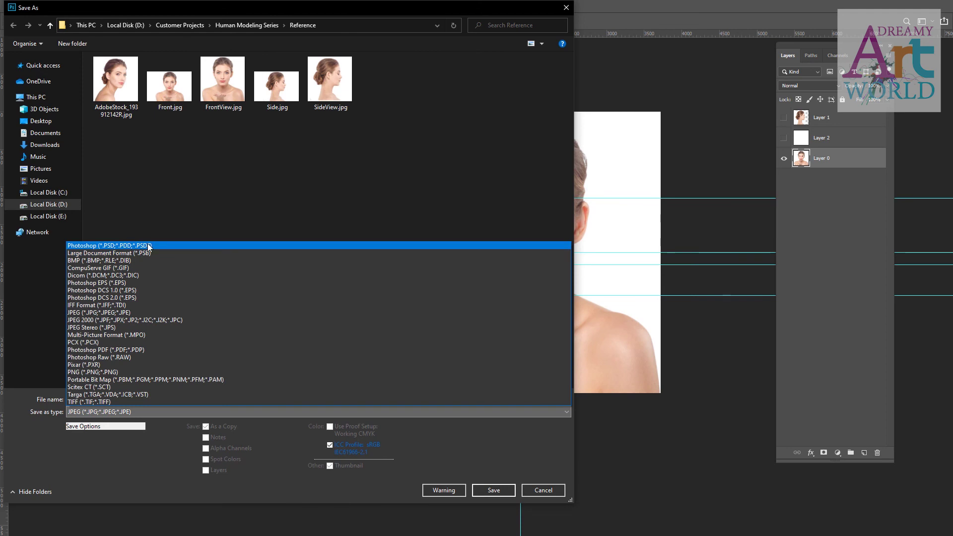
left_click(152, 246)
left_click(494, 490)
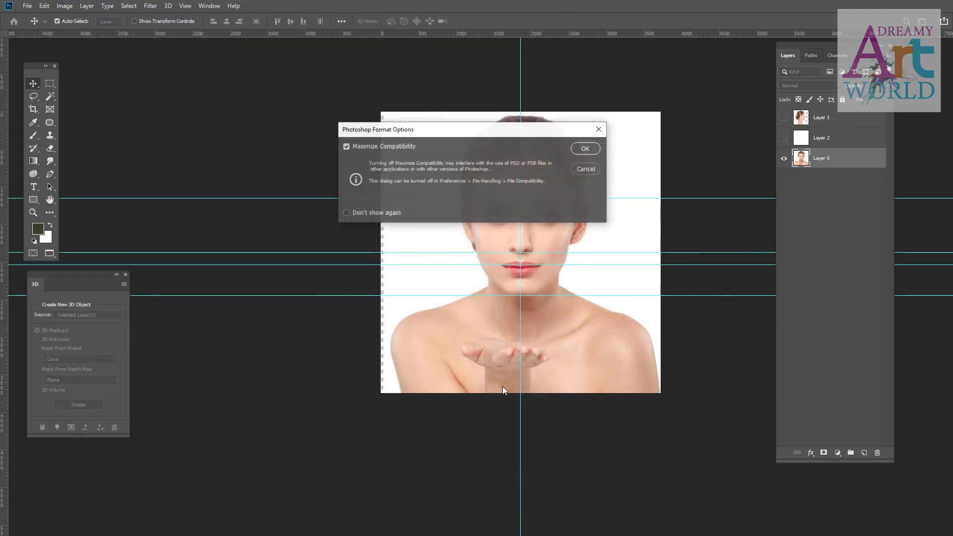
key("Return")
Bring up the Reference folder and preview the original stock photo and FrontView.jpg
key("f")
key("f")
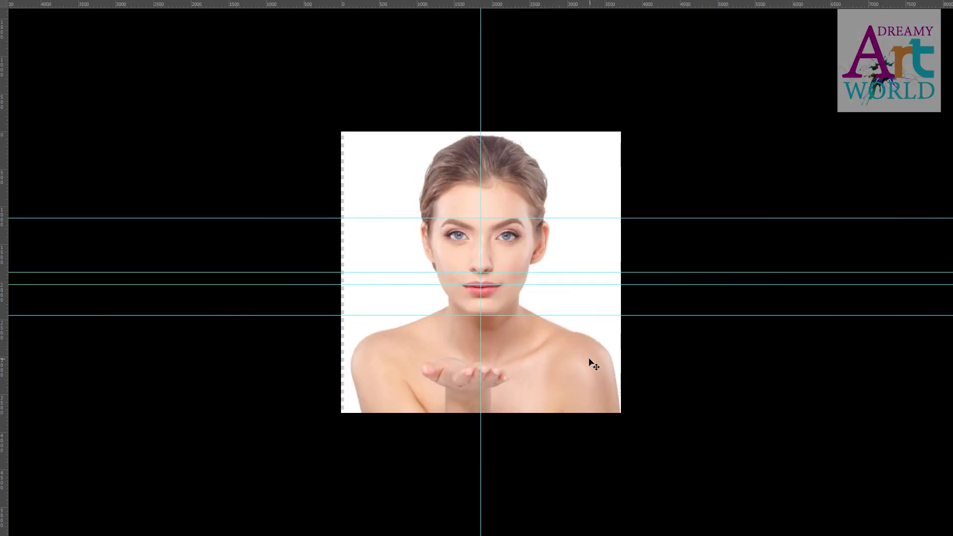
key("f")
mouse_move(314, 525)
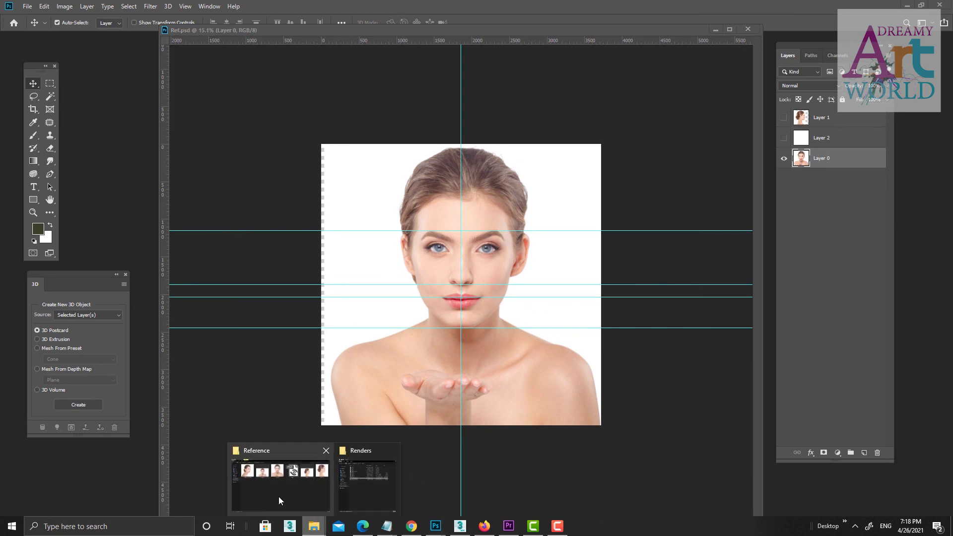
left_click(279, 496)
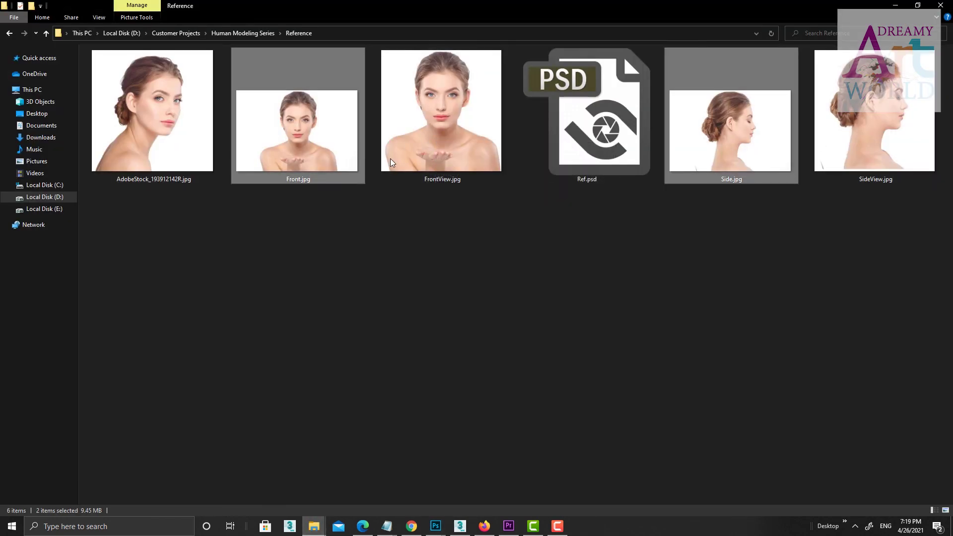
double_click(161, 130)
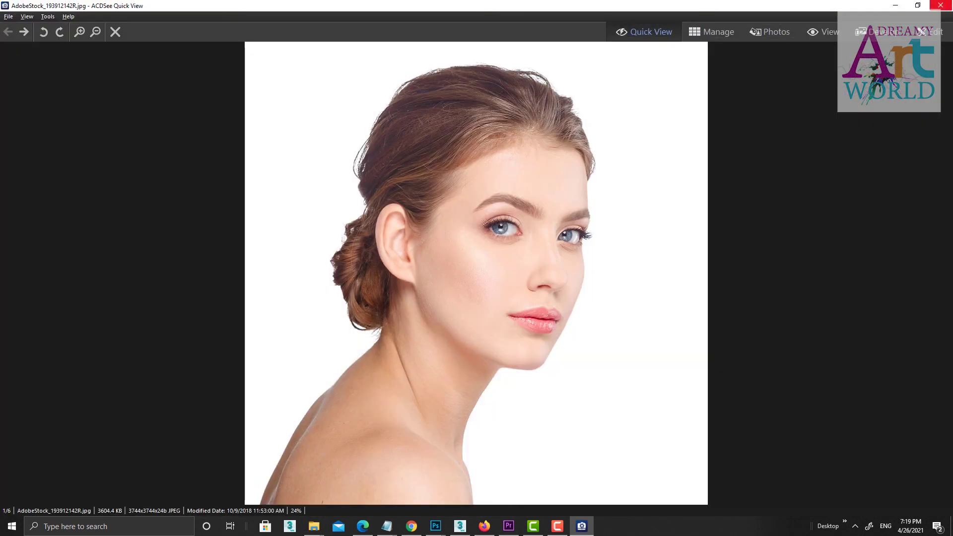
left_click(941, 5)
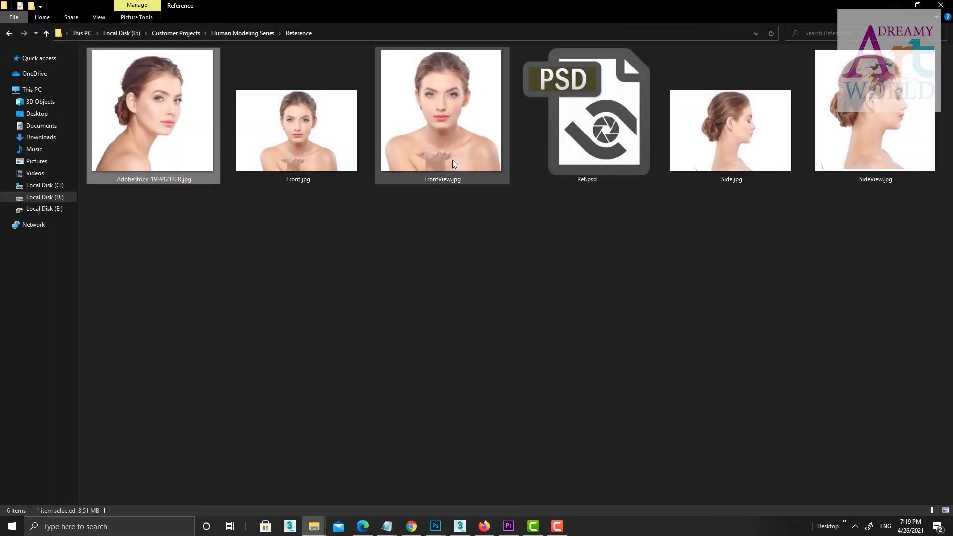
double_click(452, 158)
key("Escape")
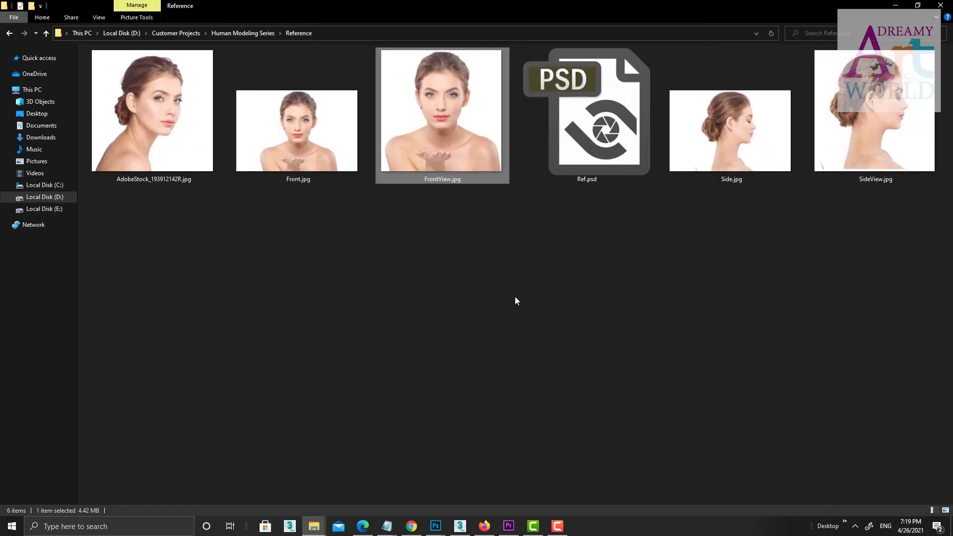
left_click(515, 295)
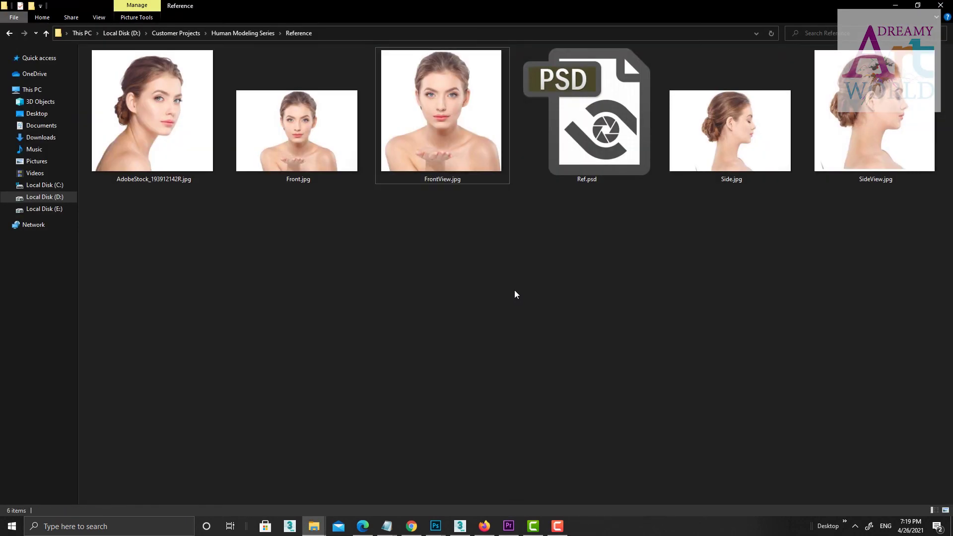